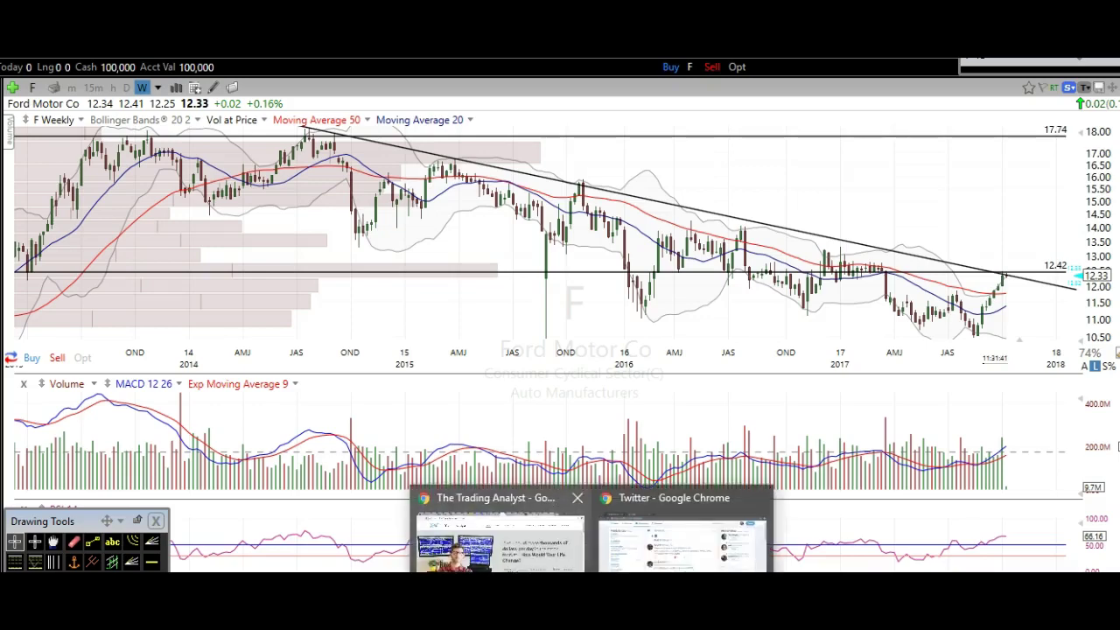
Step: Bring up The Trading Analyst window in Google Chrome
left_click(499, 534)
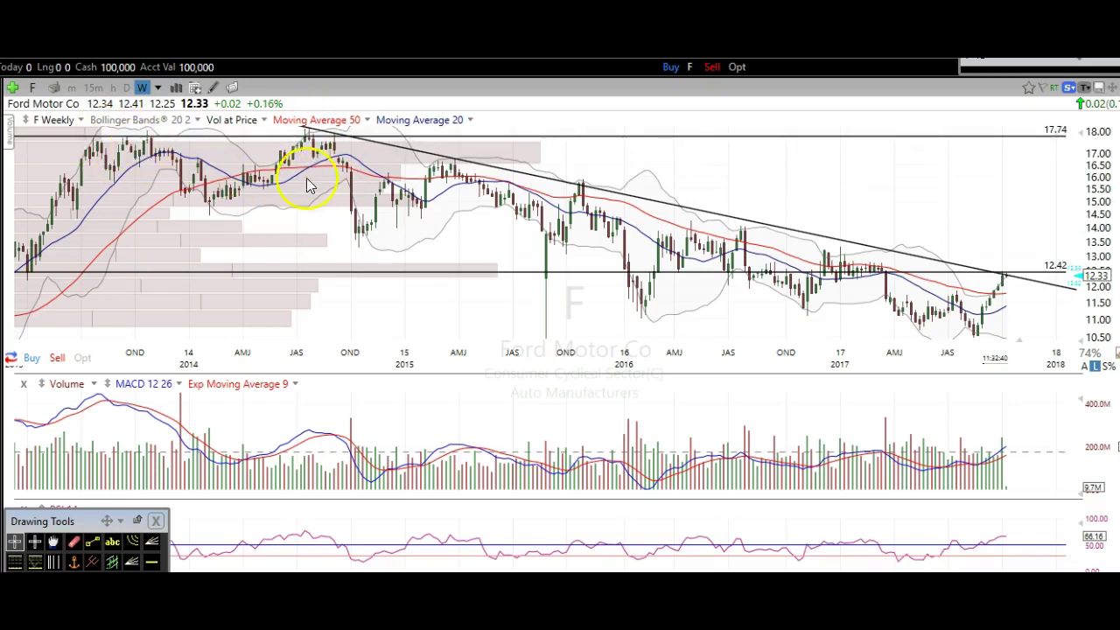
Step: Switch the Ford chart from weekly to the daily timeframe
mouse_move(318, 149)
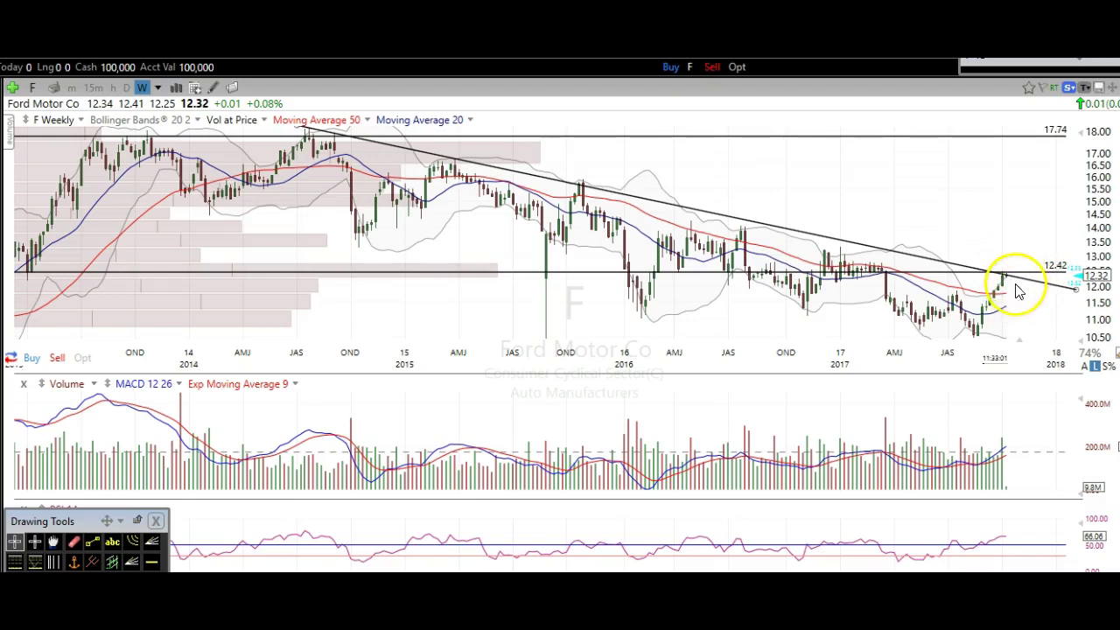
mouse_move(1013, 289)
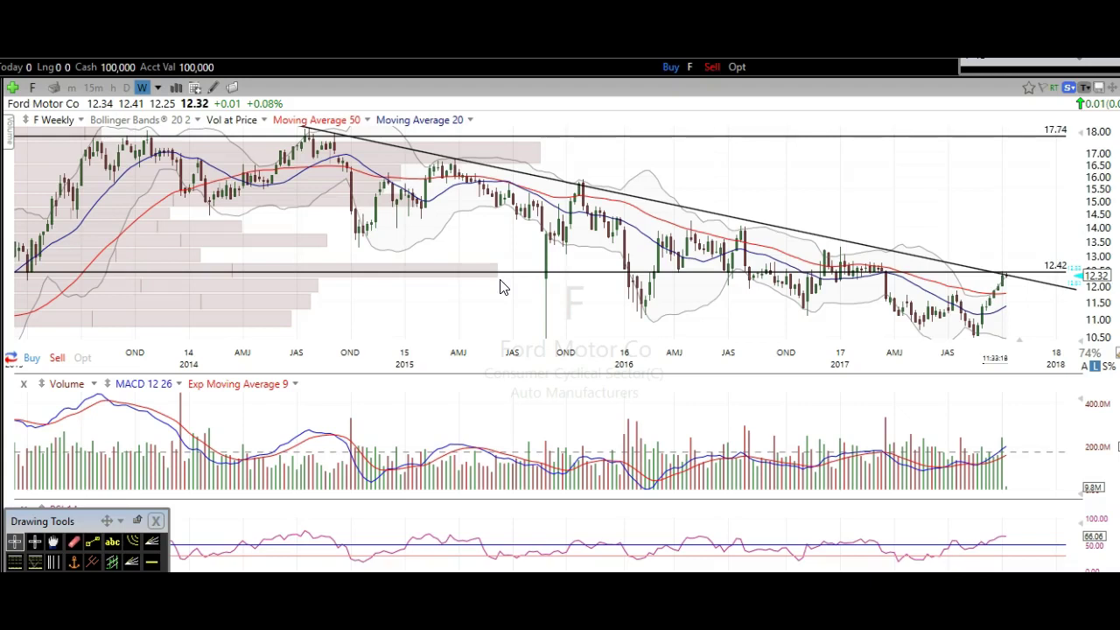
left_click(128, 90)
scroll(704, 154, "down", 3)
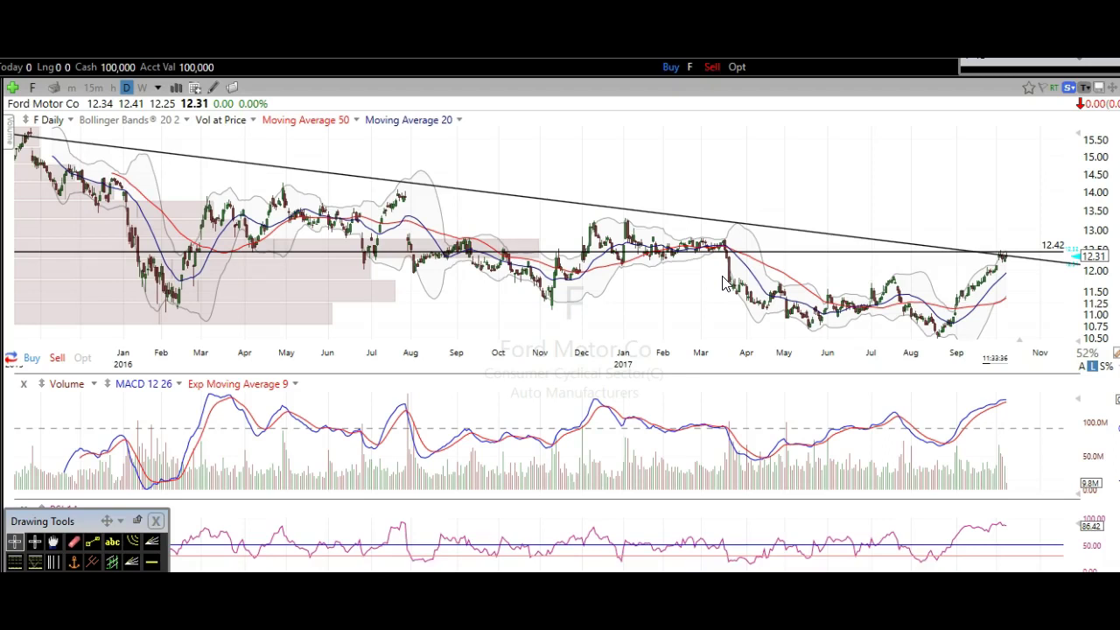
scroll(723, 283, "up", 4)
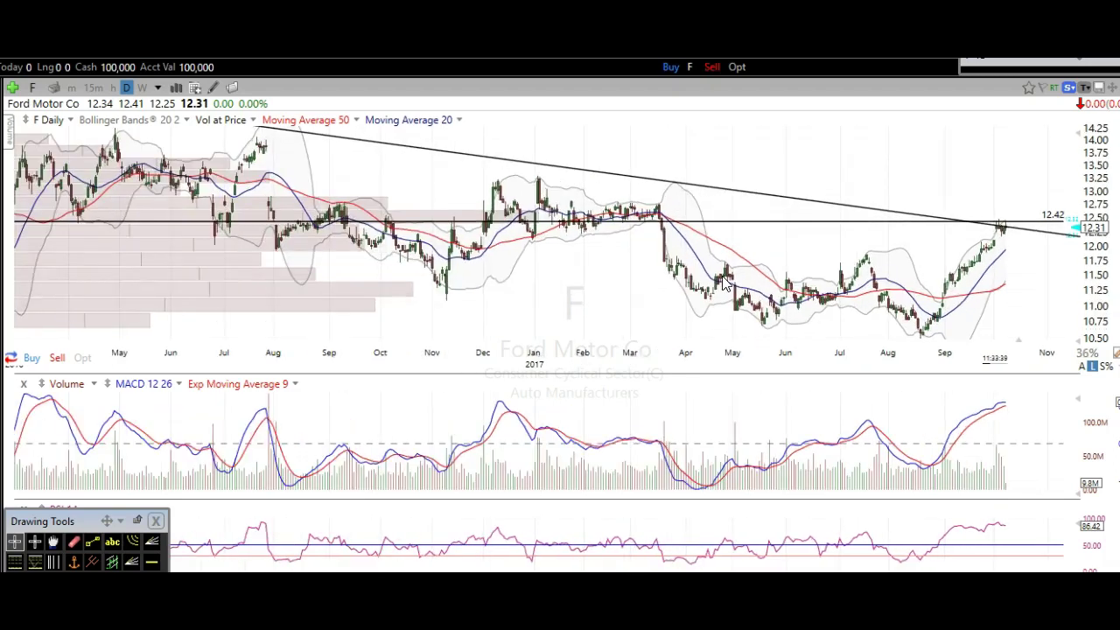
Step: Examine Ford's recent daily candles where the 12.42 line meets the descending trendline
left_click(455, 223)
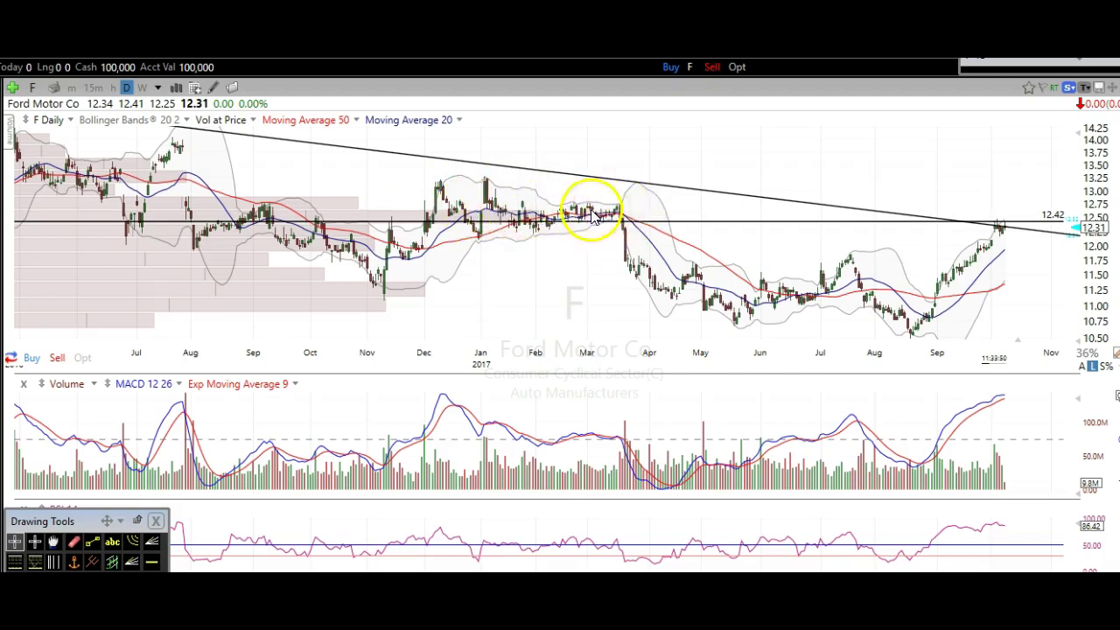
scroll(946, 238, "up", 2)
scroll(560, 233, "up", 2)
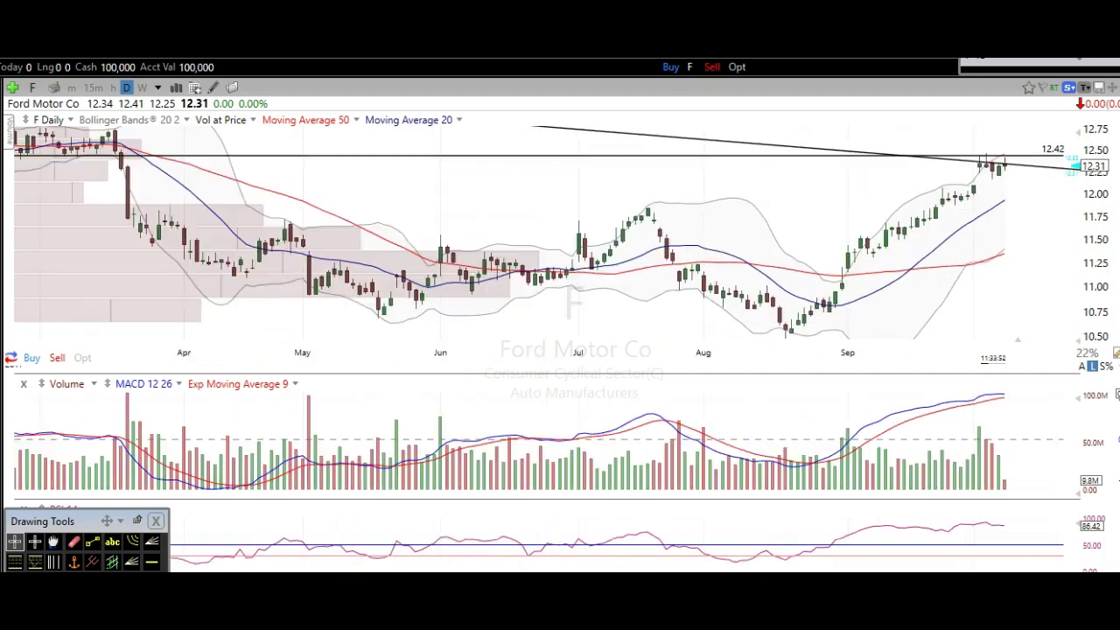
scroll(1013, 208, "up", 1)
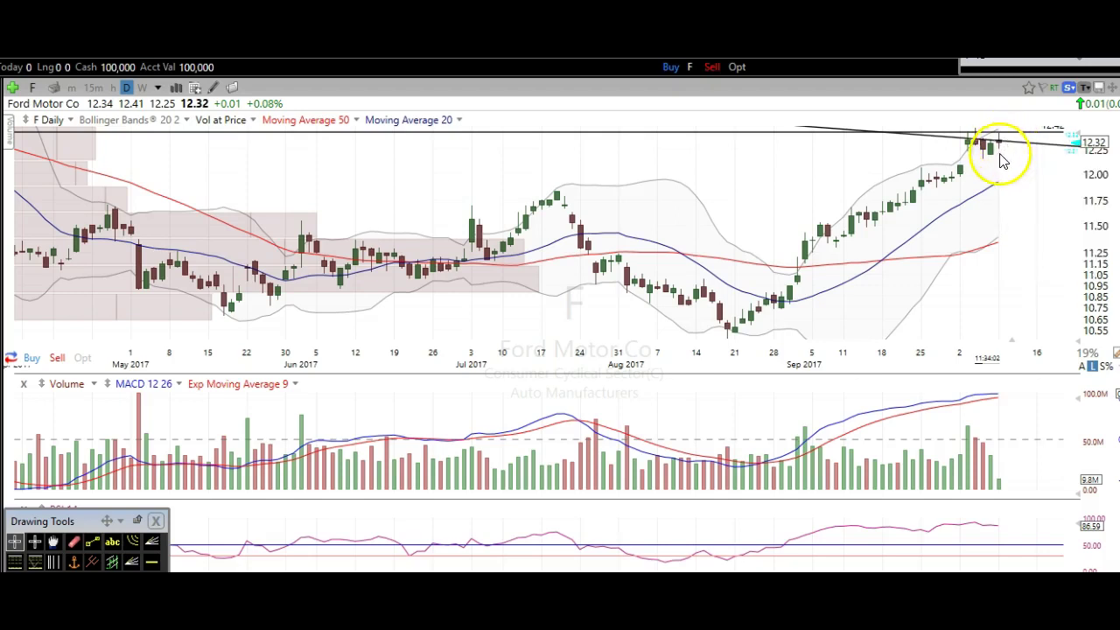
scroll(1002, 157, "down", 1)
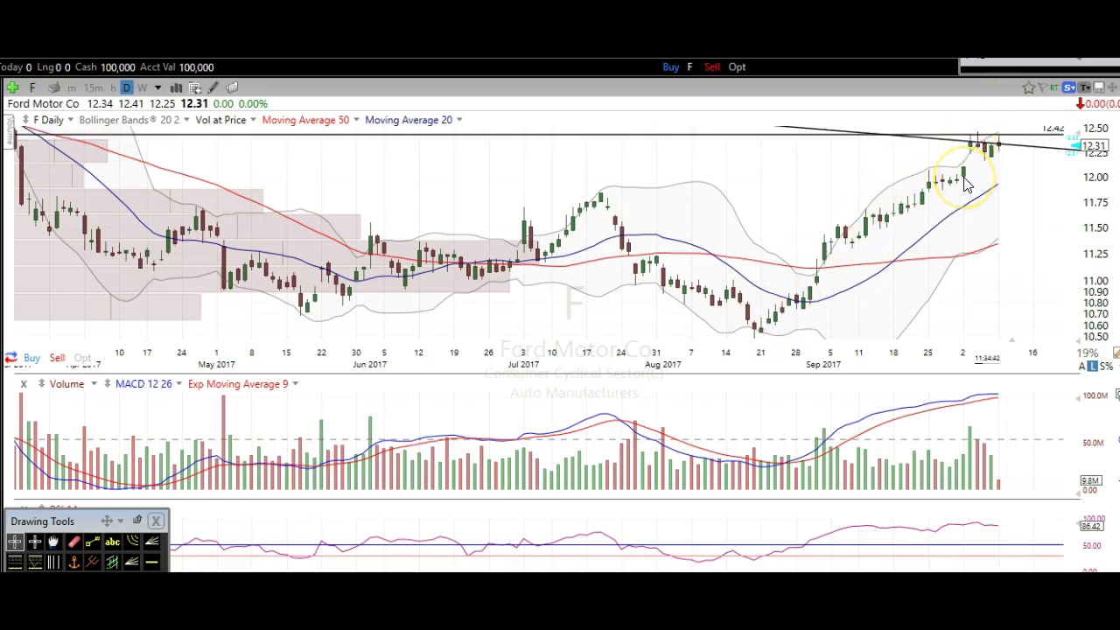
scroll(969, 182, "down", 2)
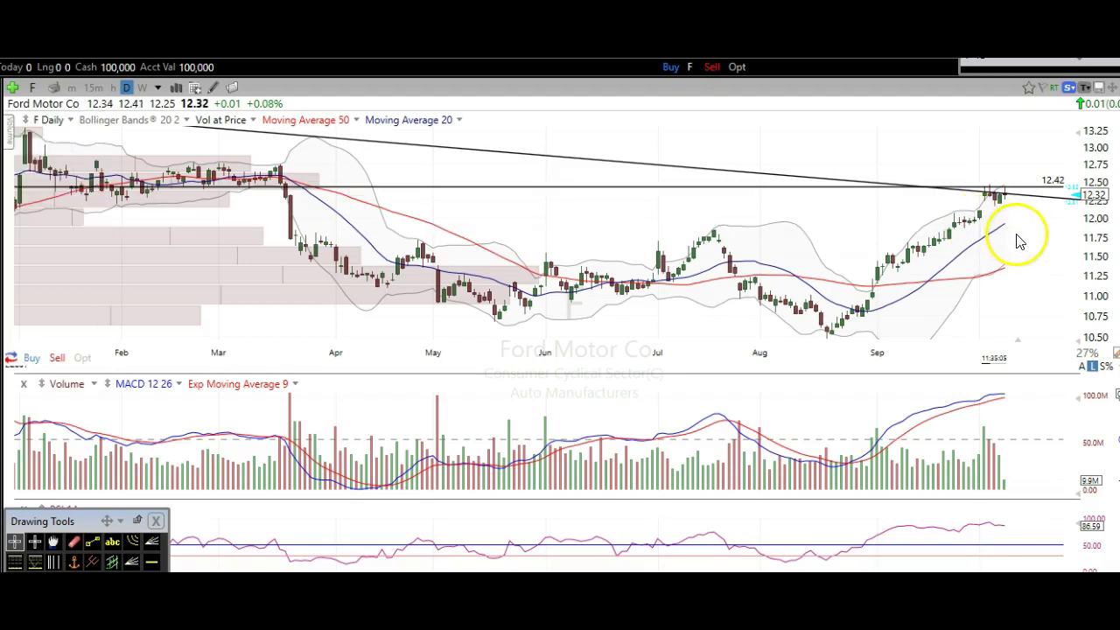
Step: Change the chart symbol to GM and examine the weekly price against the 39.90 line
type("GM")
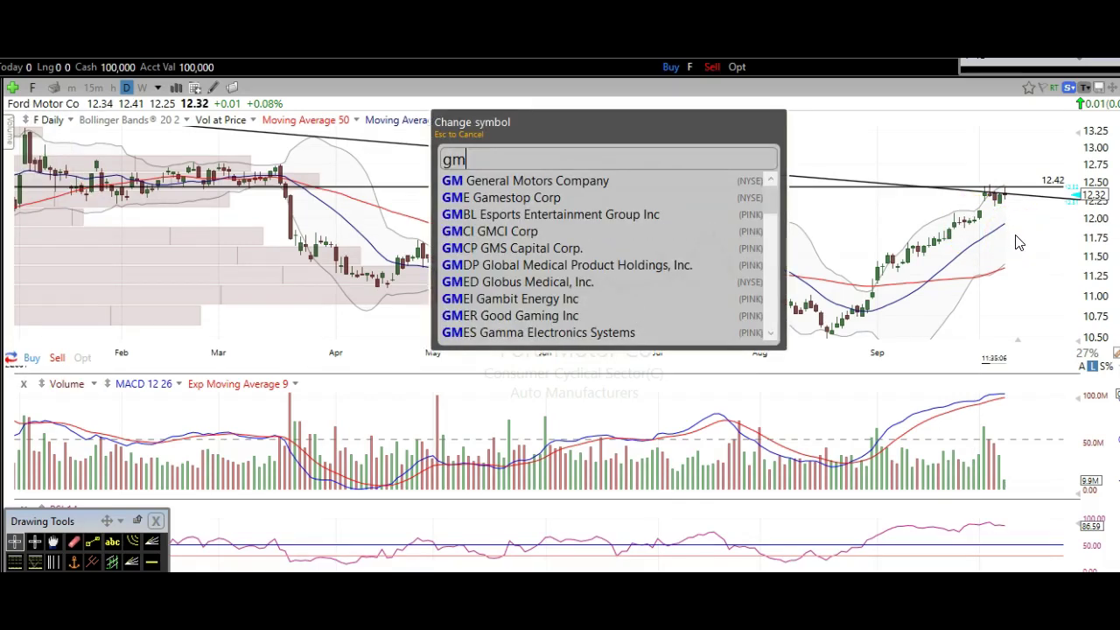
key("Return")
scroll(1018, 243, "down", 2)
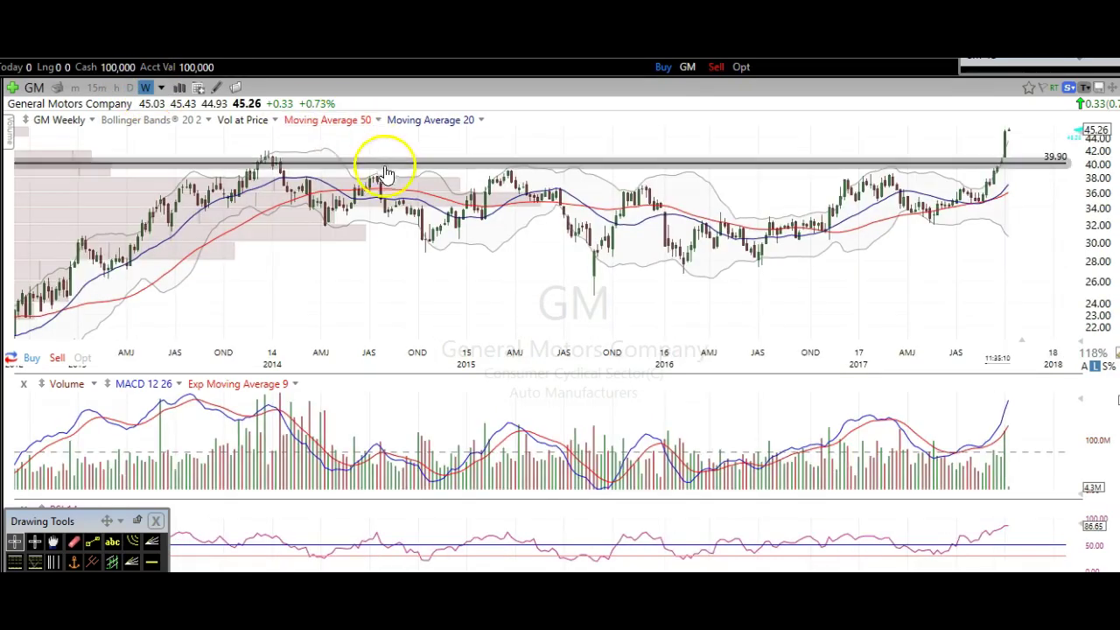
scroll(389, 180, "down", 2)
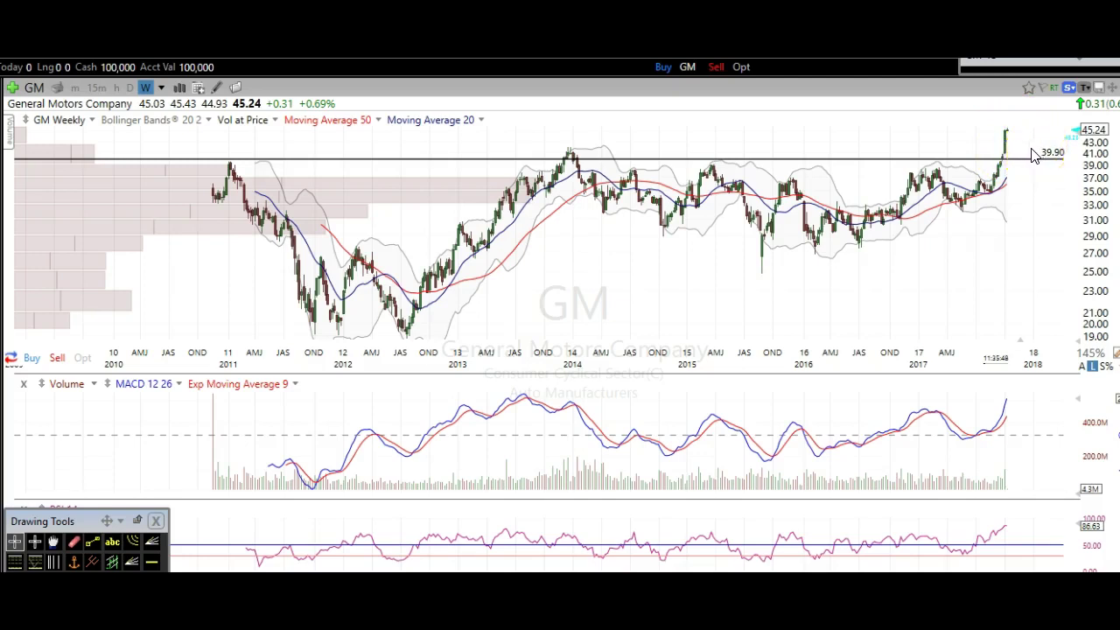
left_click(1024, 160)
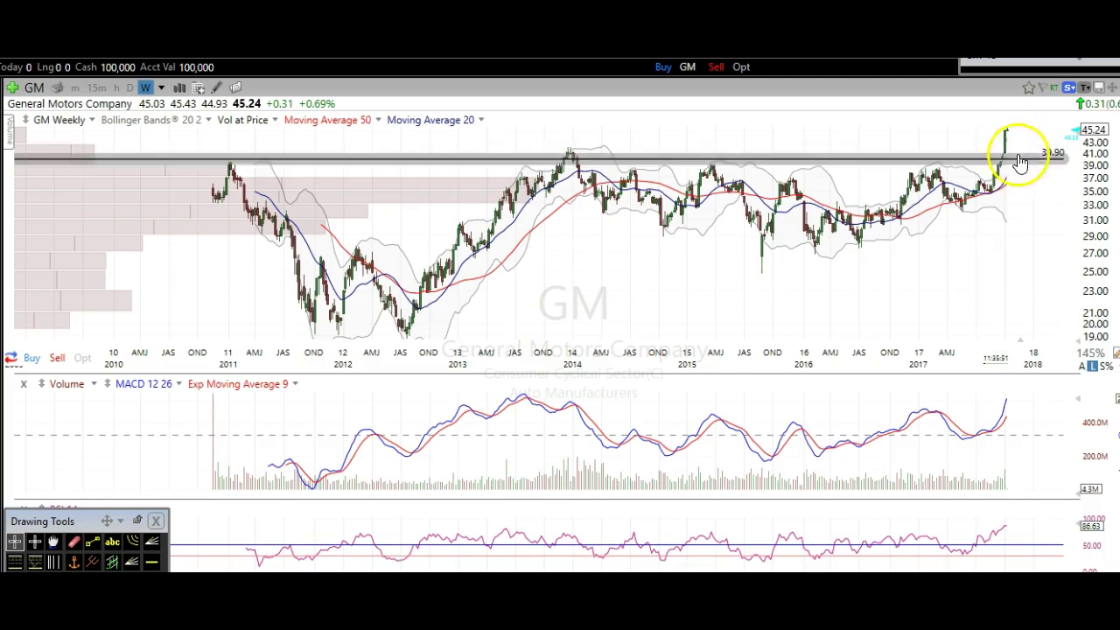
Step: Draw a rising trendline on the GM weekly chart from the mid-2012 low along the 2016 lows, extending past the latest candle
left_click(93, 543)
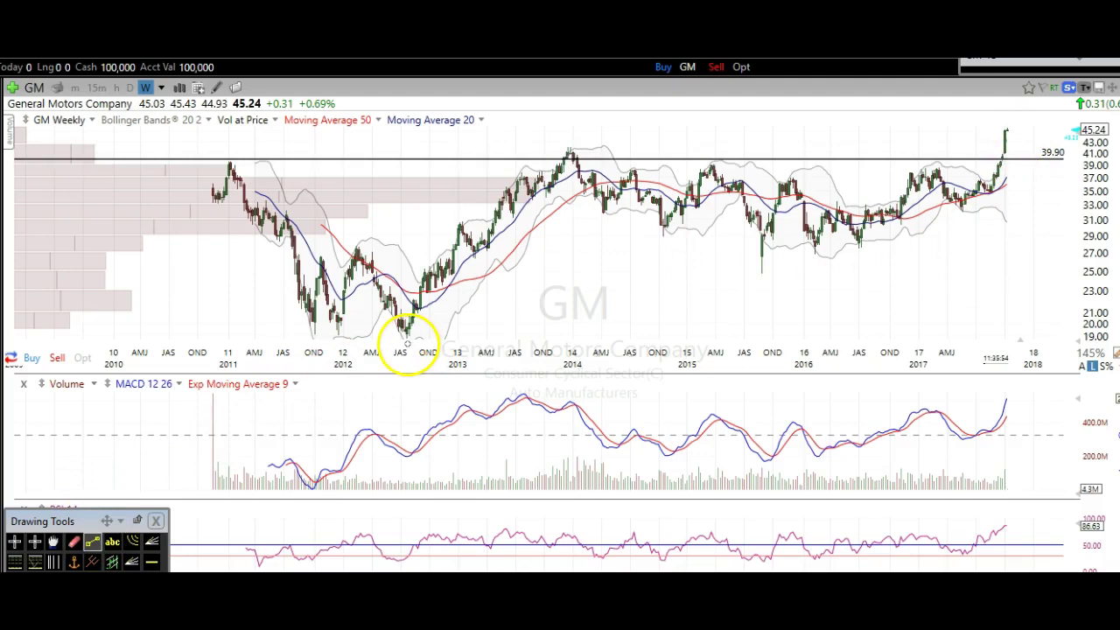
mouse_move(407, 336)
left_mouse_down()
mouse_move(968, 237)
mouse_move(1066, 207)
mouse_move(1070, 216)
mouse_move(1085, 199)
mouse_move(1070, 187)
mouse_move(1114, 206)
left_mouse_up()
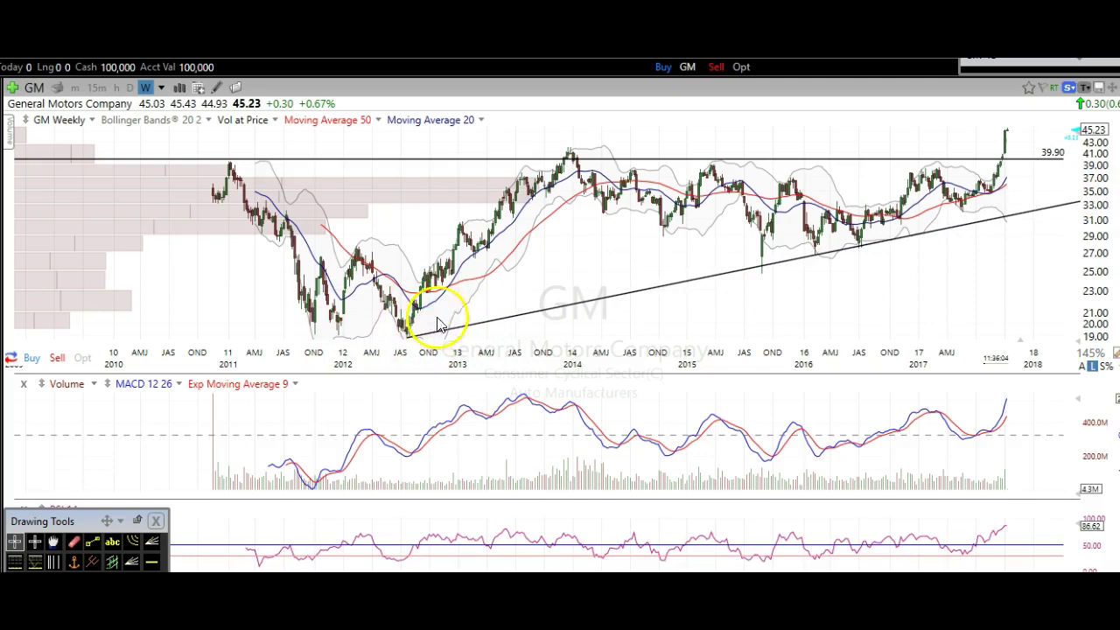
left_click_drag(440, 325, 405, 333)
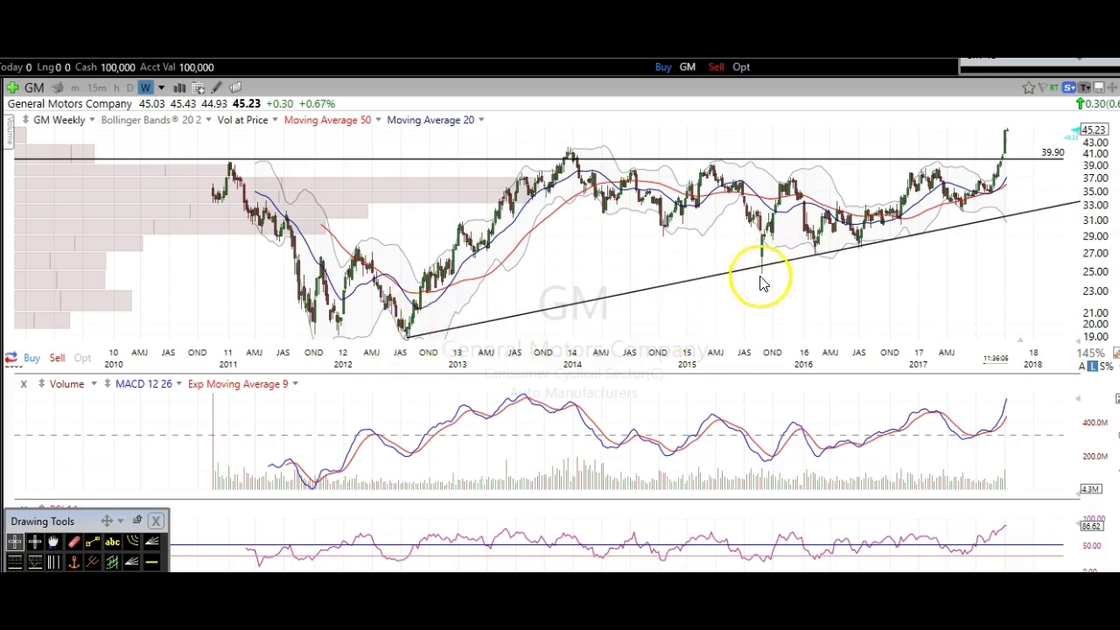
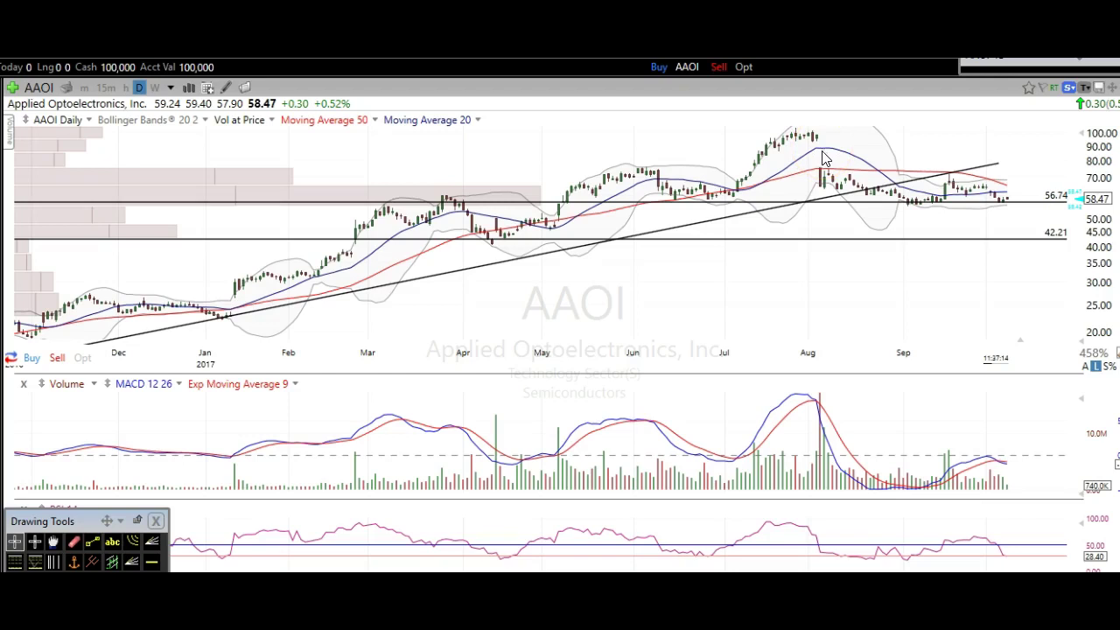
Step: Examine the AAOI daily chart for the August price gap, the rising trendline and the 56.74 support line
scroll(823, 157, "up", 3)
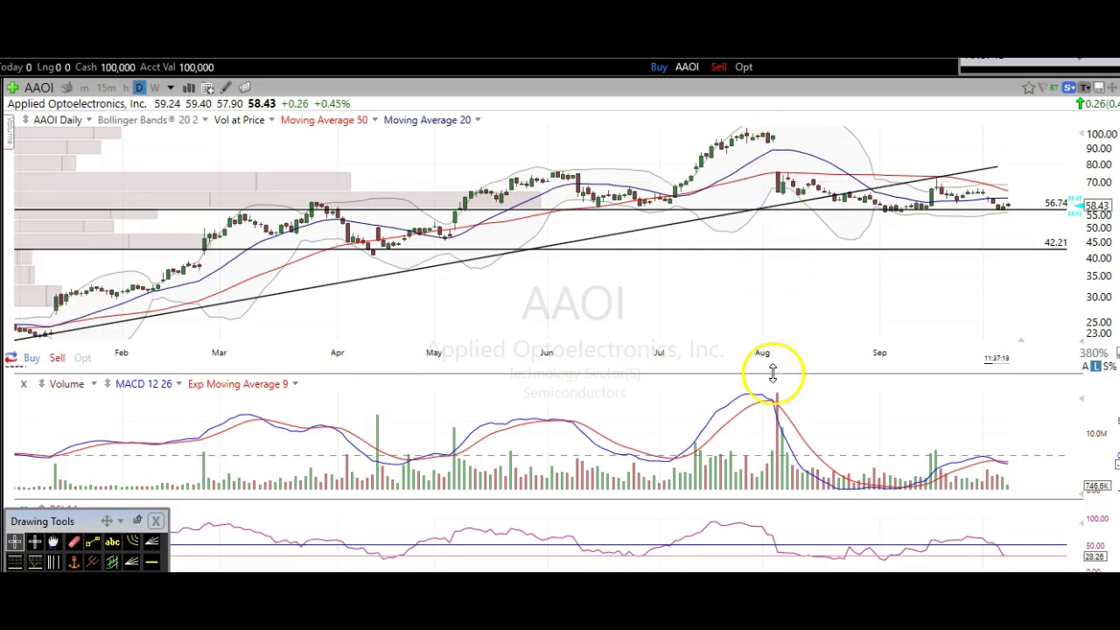
scroll(775, 402, "up", 3)
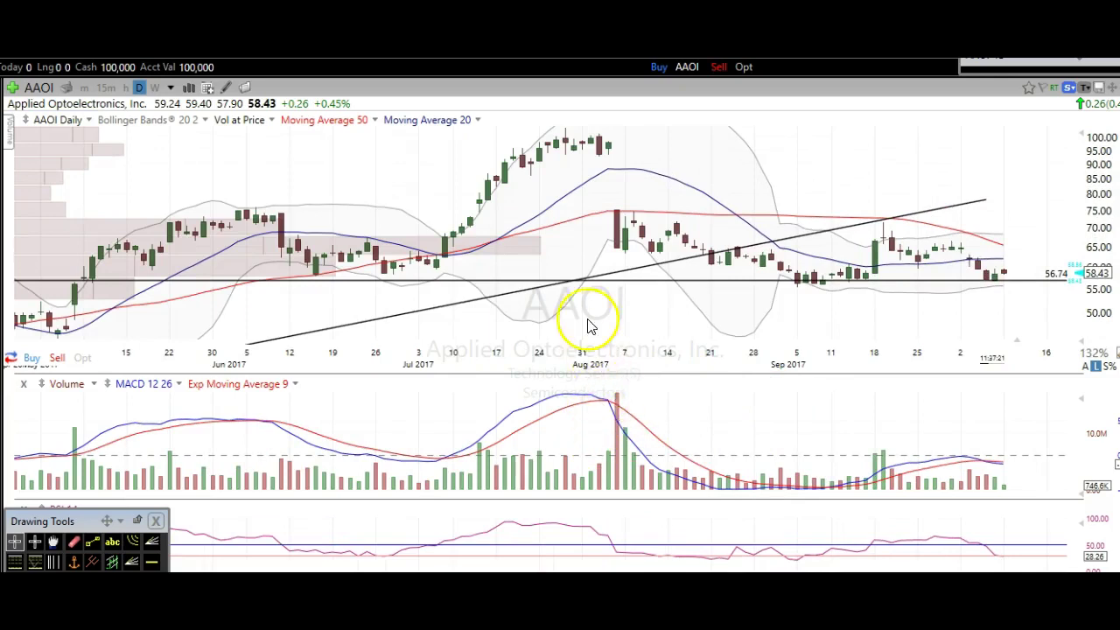
scroll(590, 319, "down", 6)
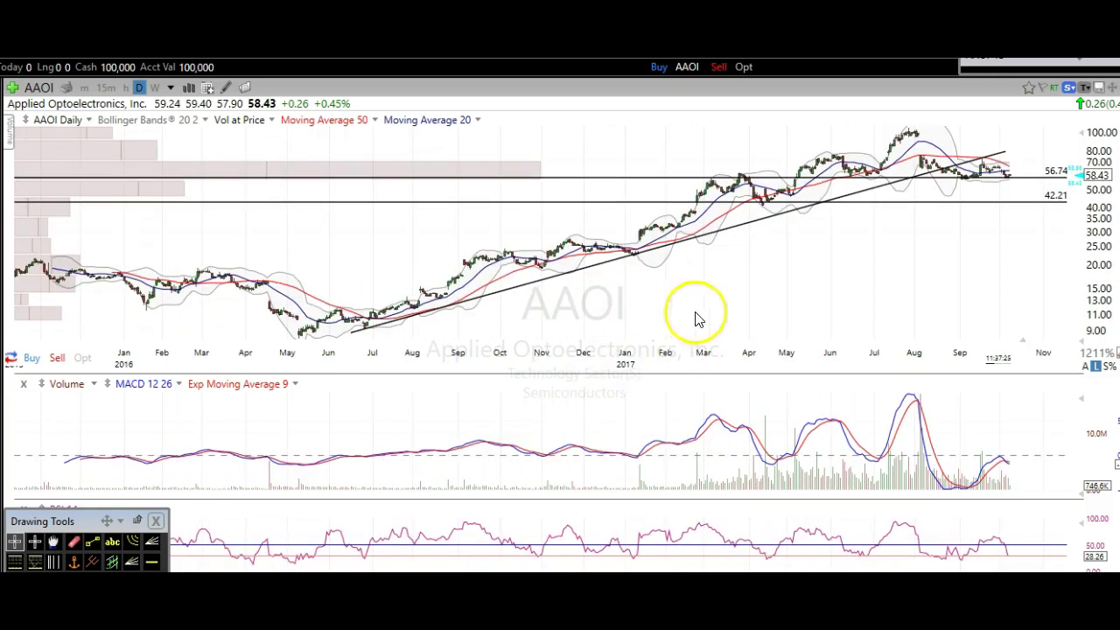
scroll(831, 333, "up", 4)
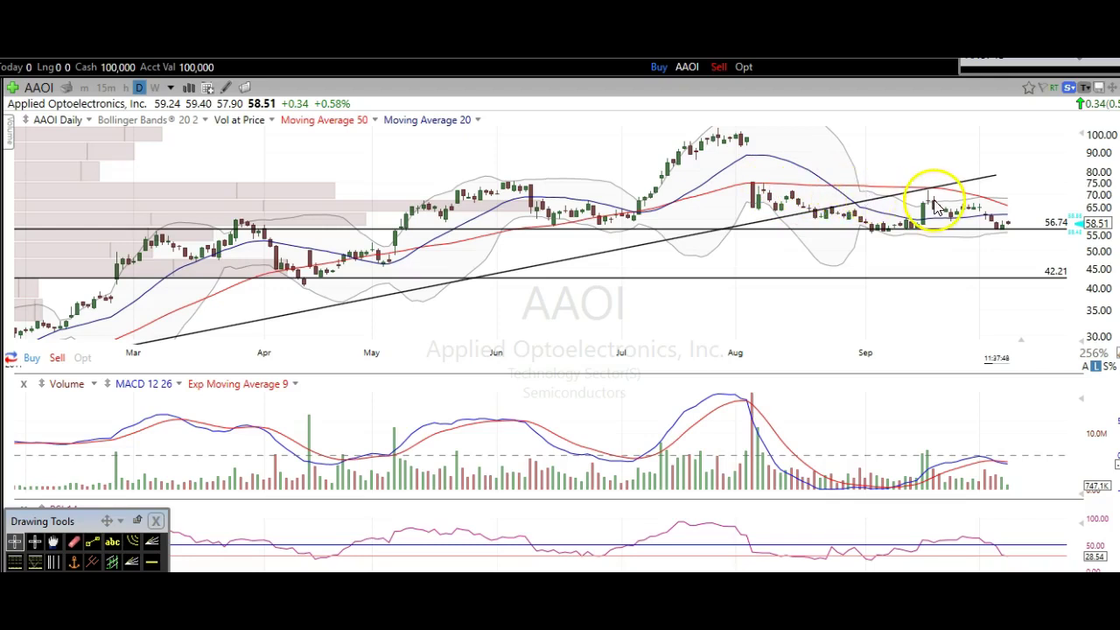
scroll(893, 189, "down", 2)
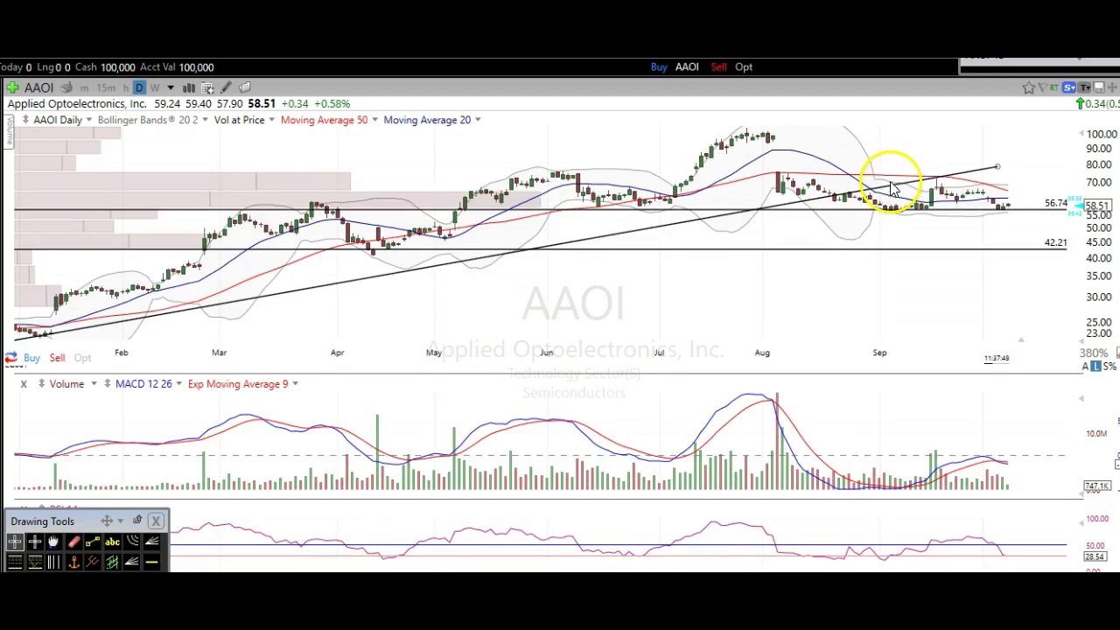
scroll(893, 189, "down", 3)
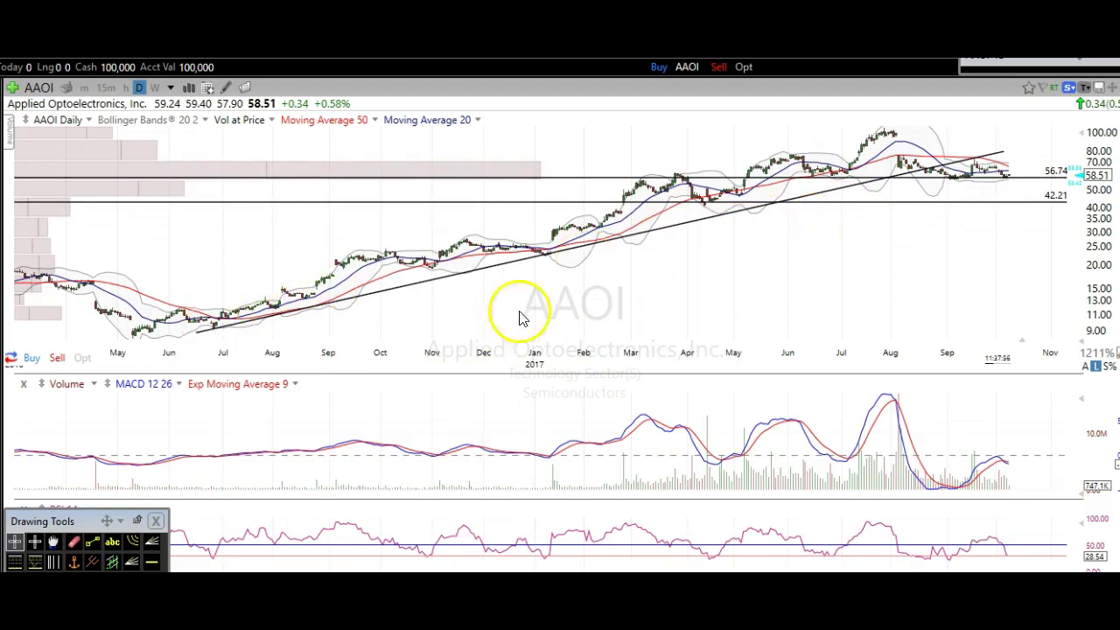
scroll(732, 237, "up", 3)
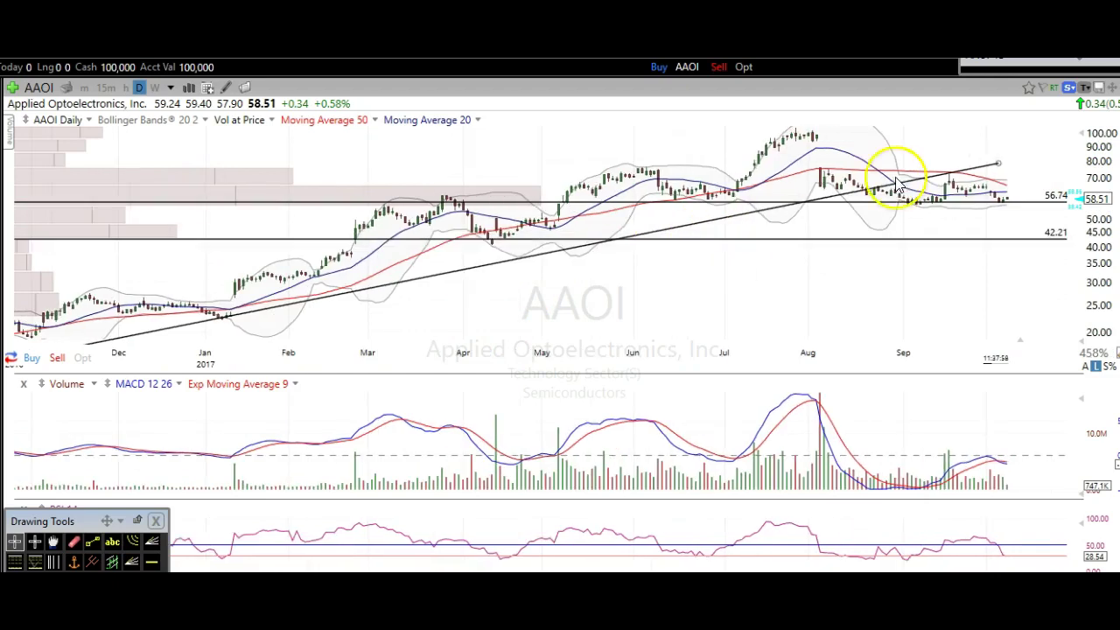
scroll(827, 180, "up", 3)
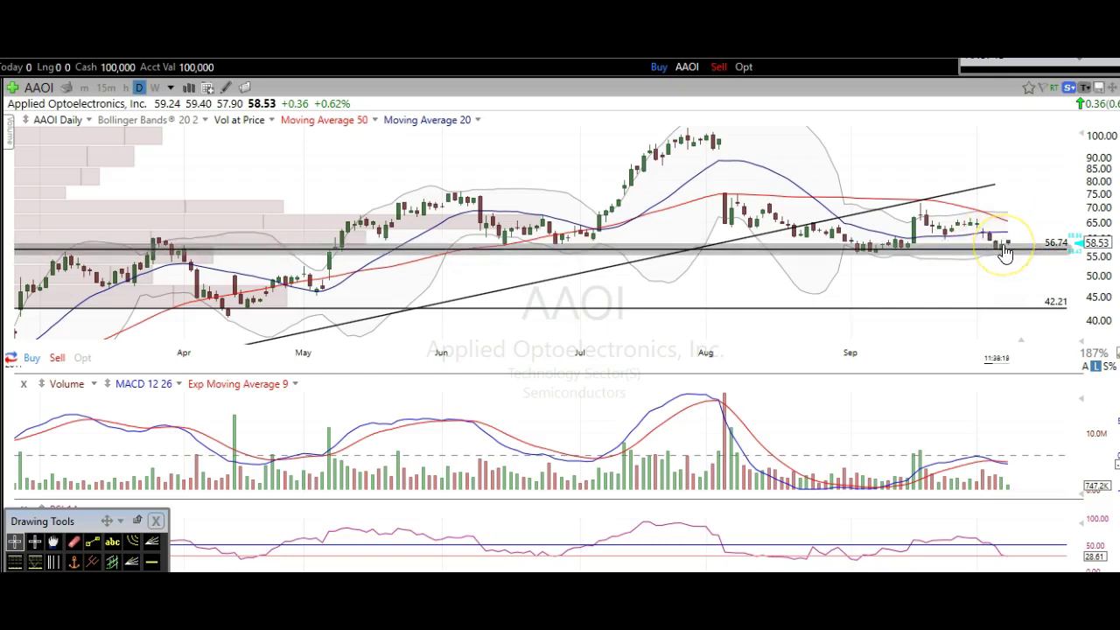
Step: Inspect the price data of the last two AAOI daily candles and compare the price with the 42.21 support line
mouse_move(1006, 252)
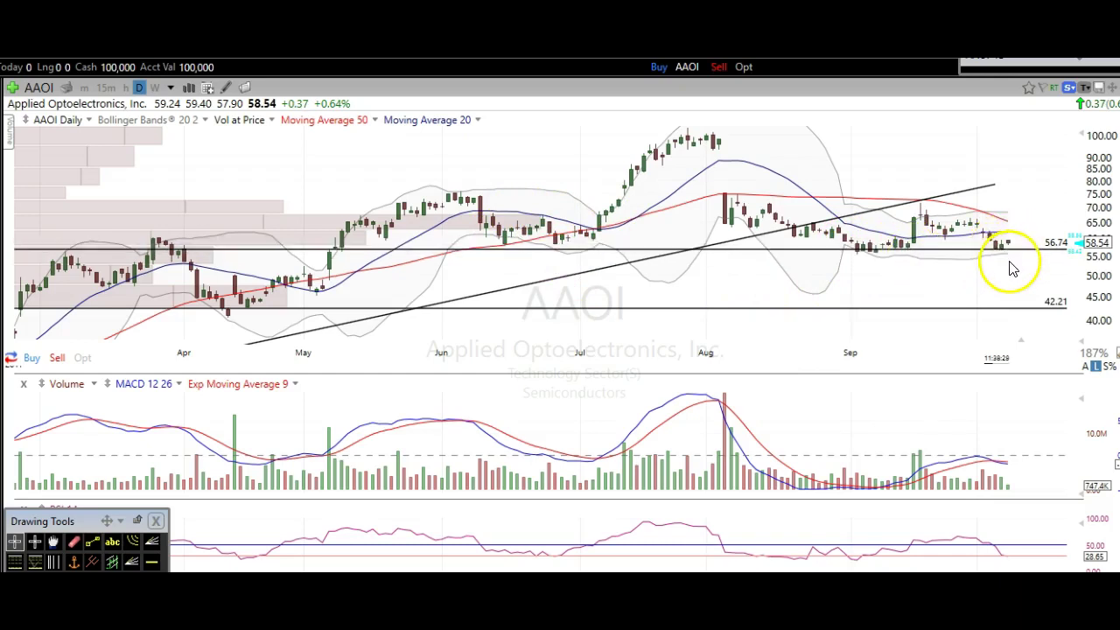
left_click(996, 210)
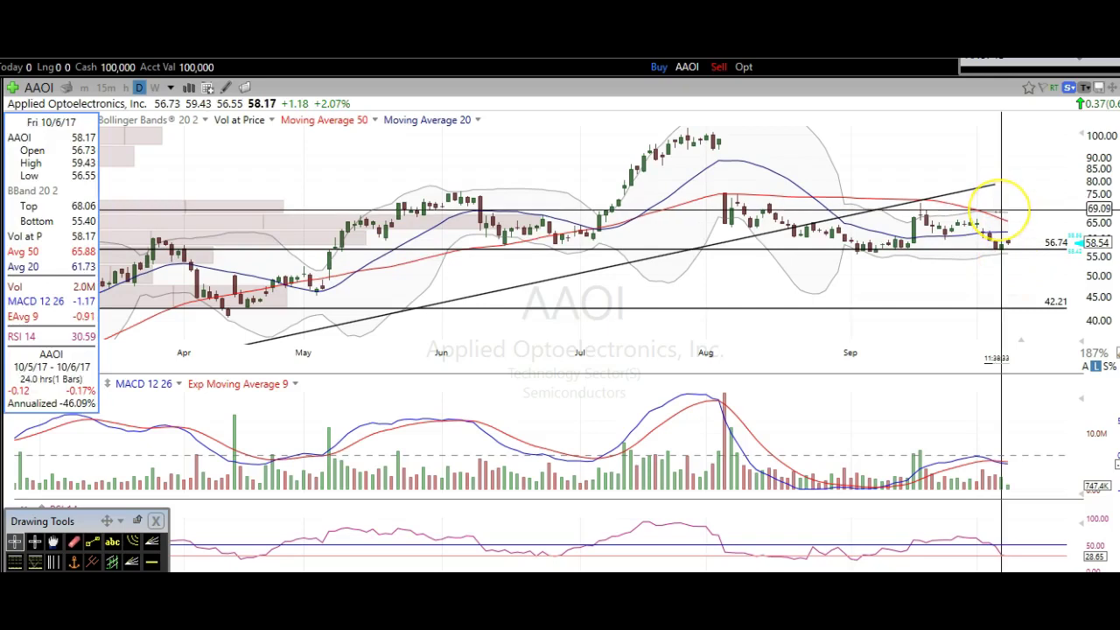
left_click(1002, 210)
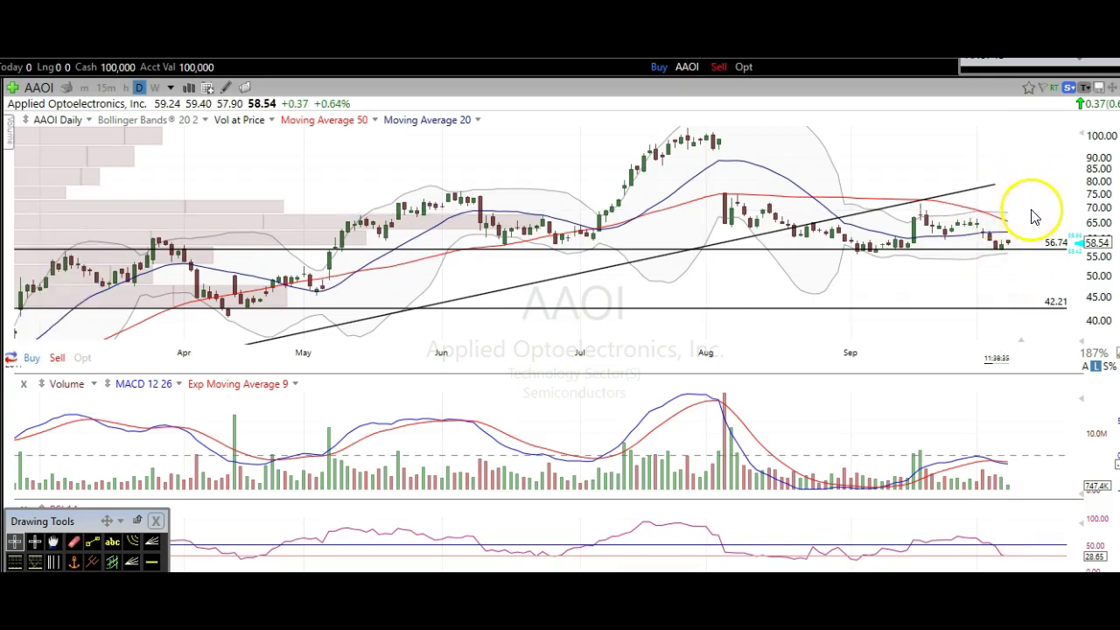
left_click(1008, 252)
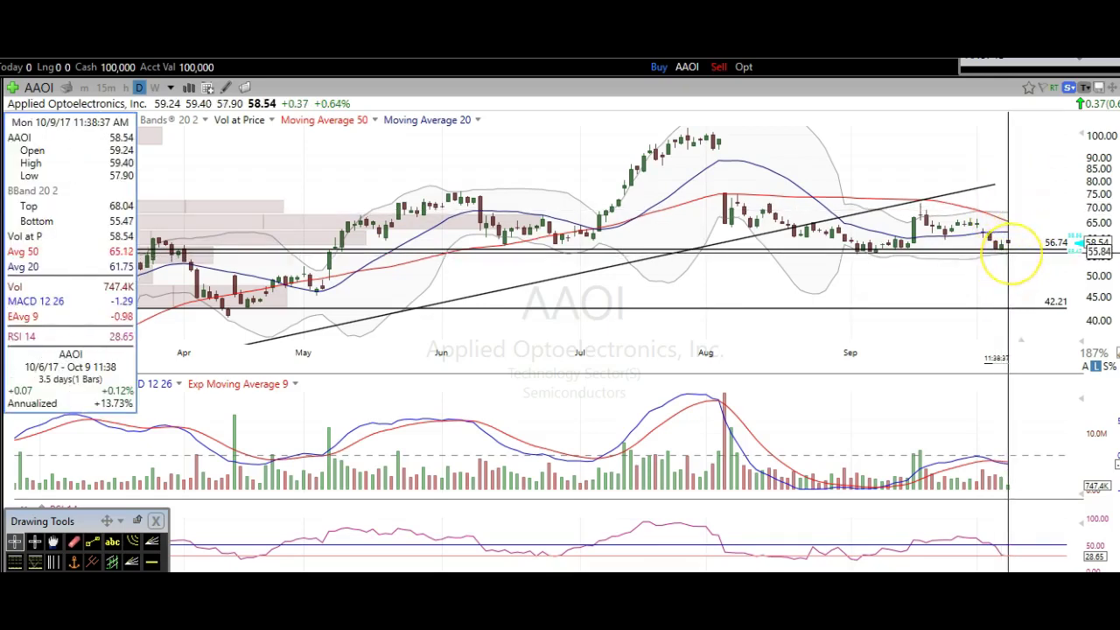
left_click(1021, 284)
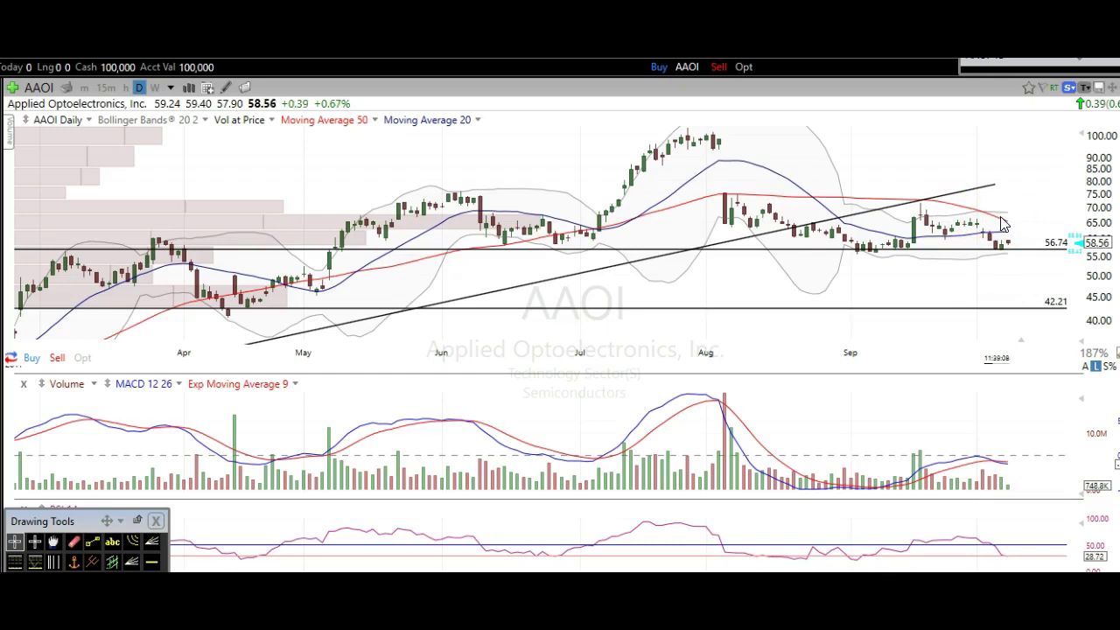
scroll(998, 230, "down", 3)
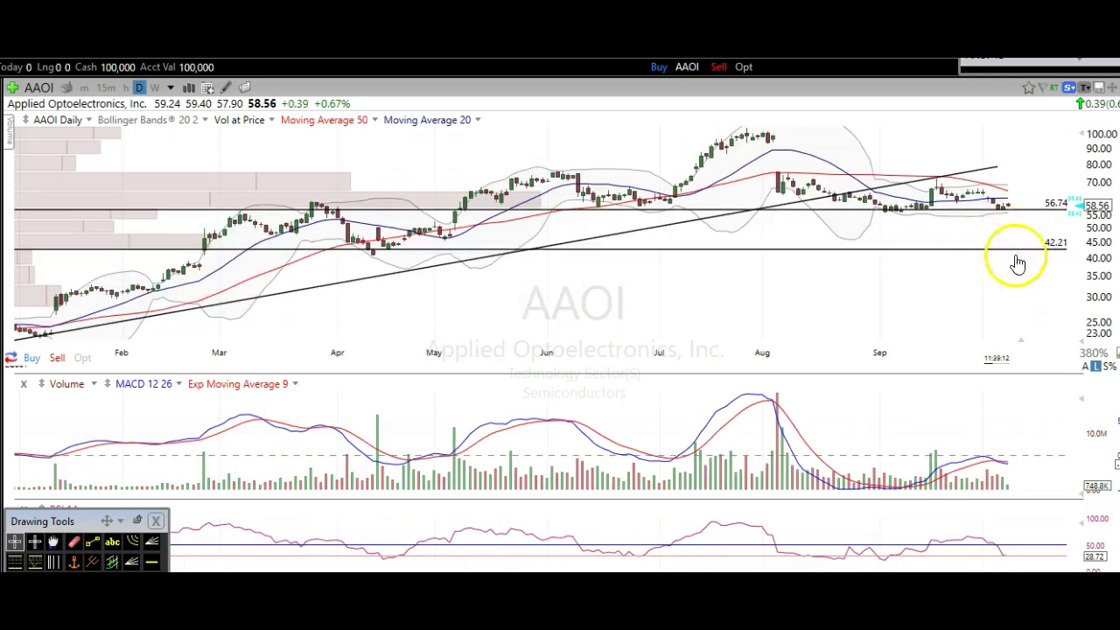
left_click(358, 251)
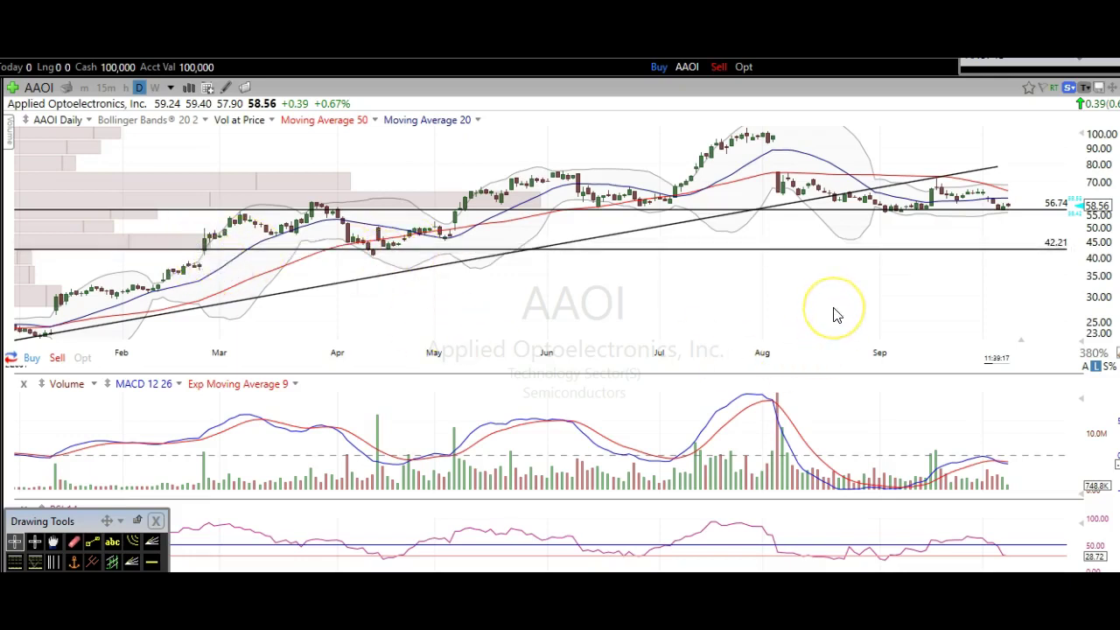
Step: Change the chart symbol to ACIA and examine its longer daily history with the falling channel and horizontal levels
type("ACIA")
key("Return")
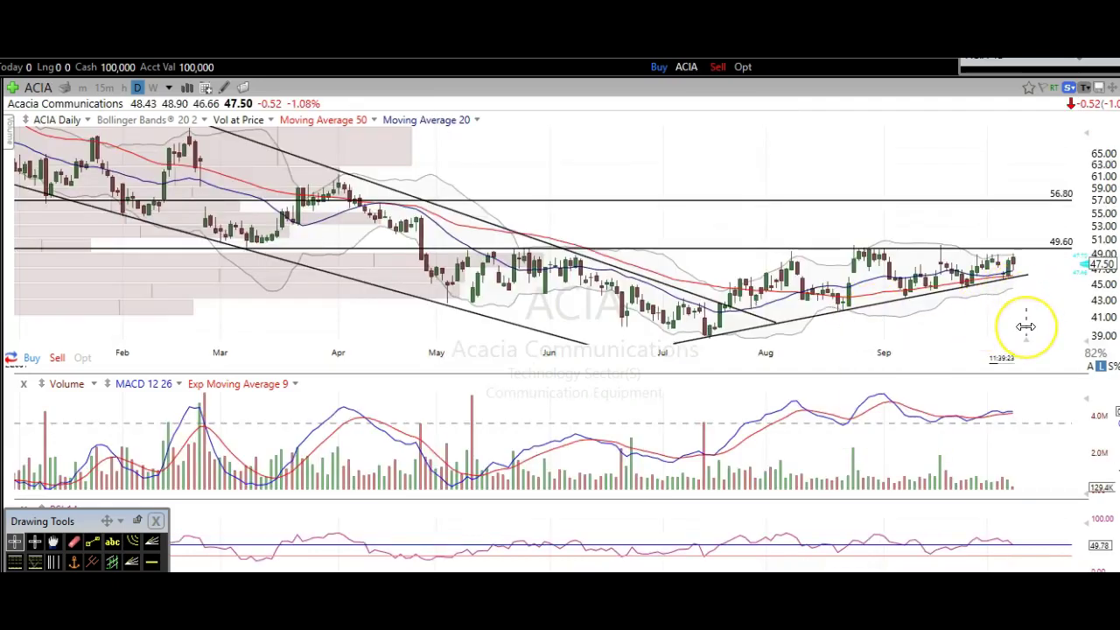
scroll(1024, 326, "down", 5)
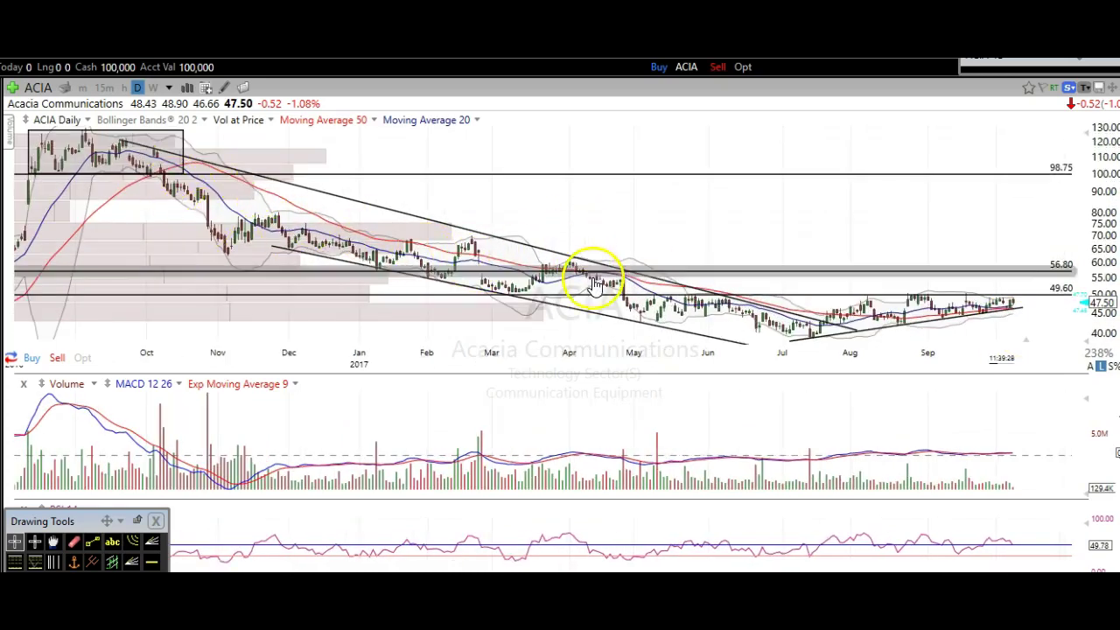
Step: Examine the ACIA daily chart for the falling channel, the rising trendline from the July low and the 49.60 and 56.80 levels
scroll(779, 329, "up", 2)
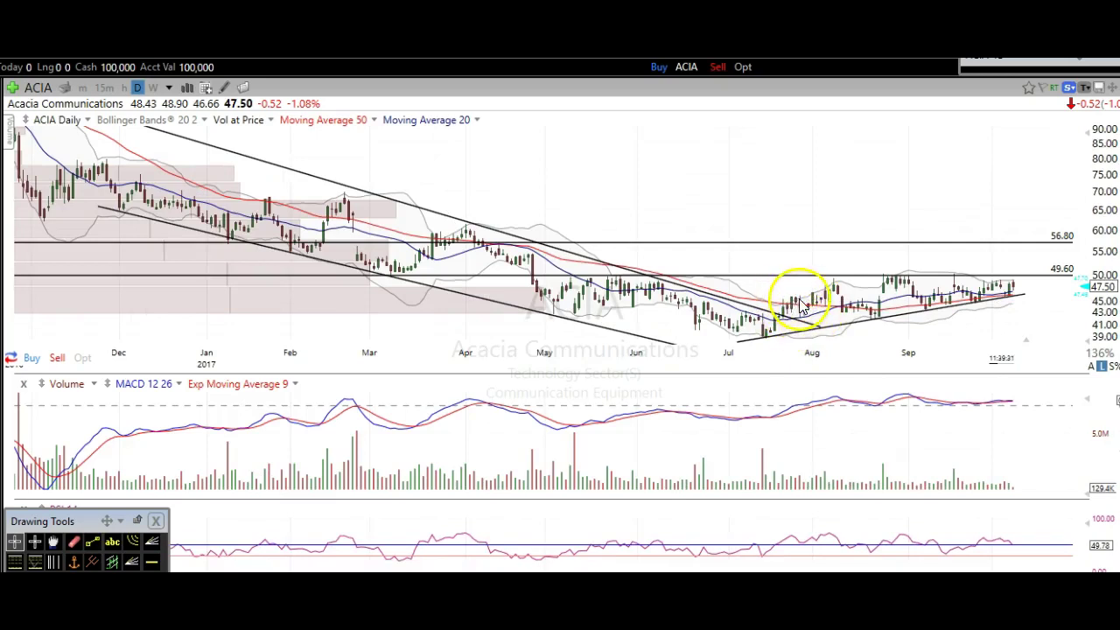
scroll(778, 329, "up", 2)
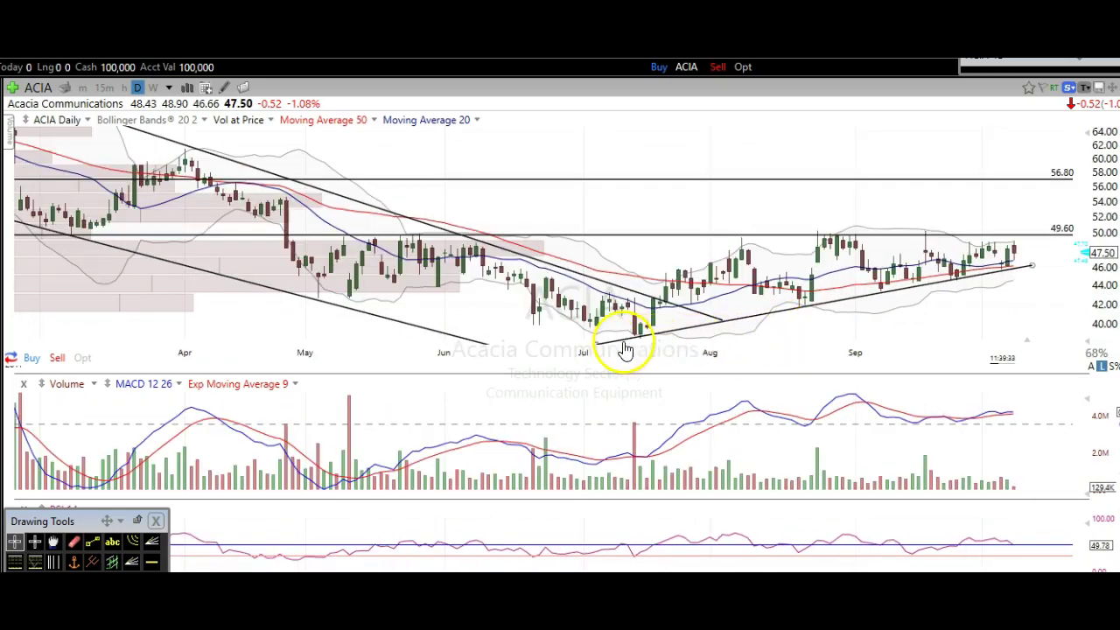
mouse_move(670, 342)
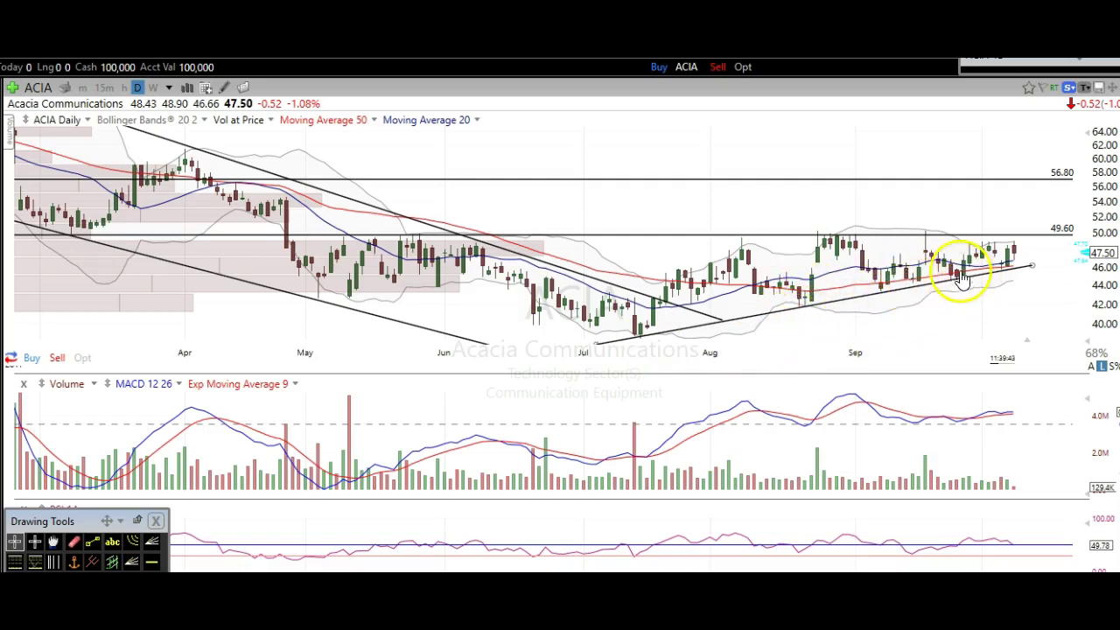
mouse_move(1004, 278)
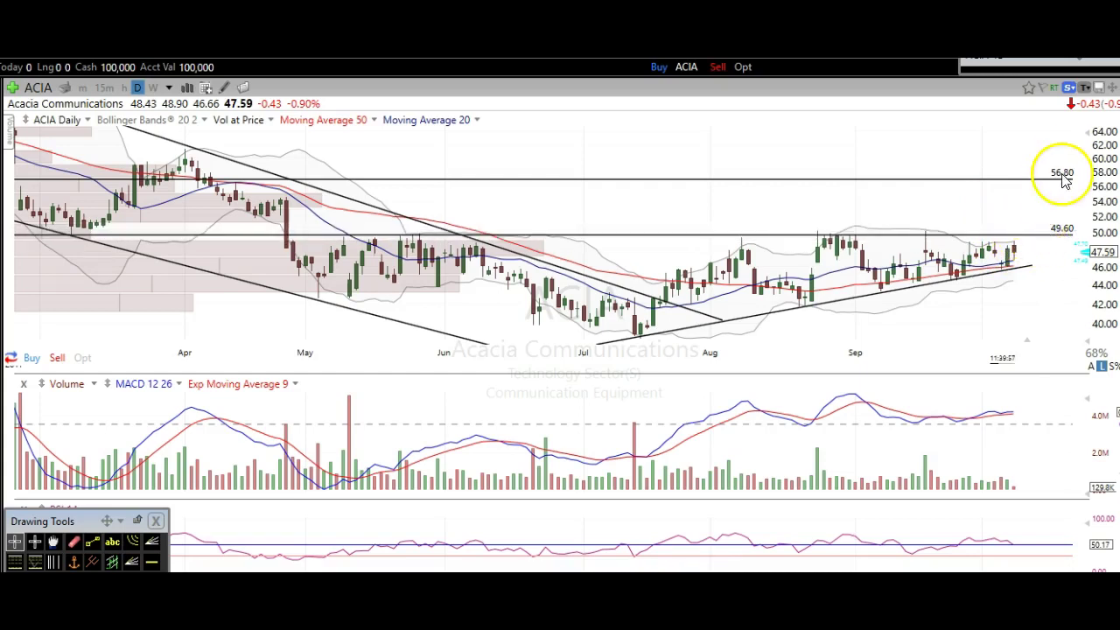
scroll(1053, 191, "down", 2)
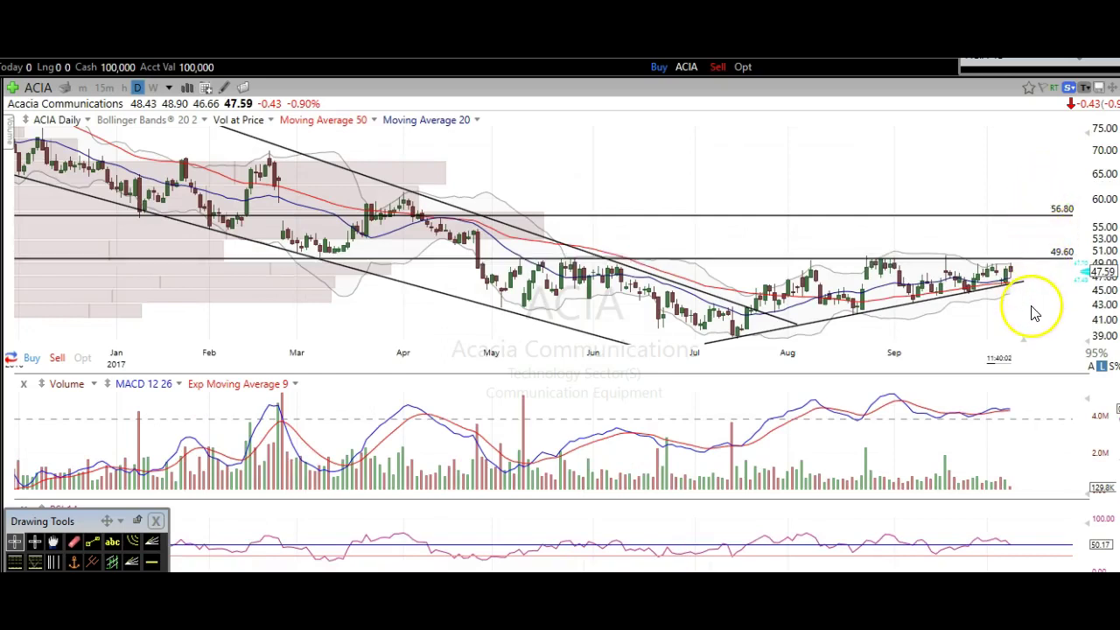
scroll(1034, 313, "up", 1)
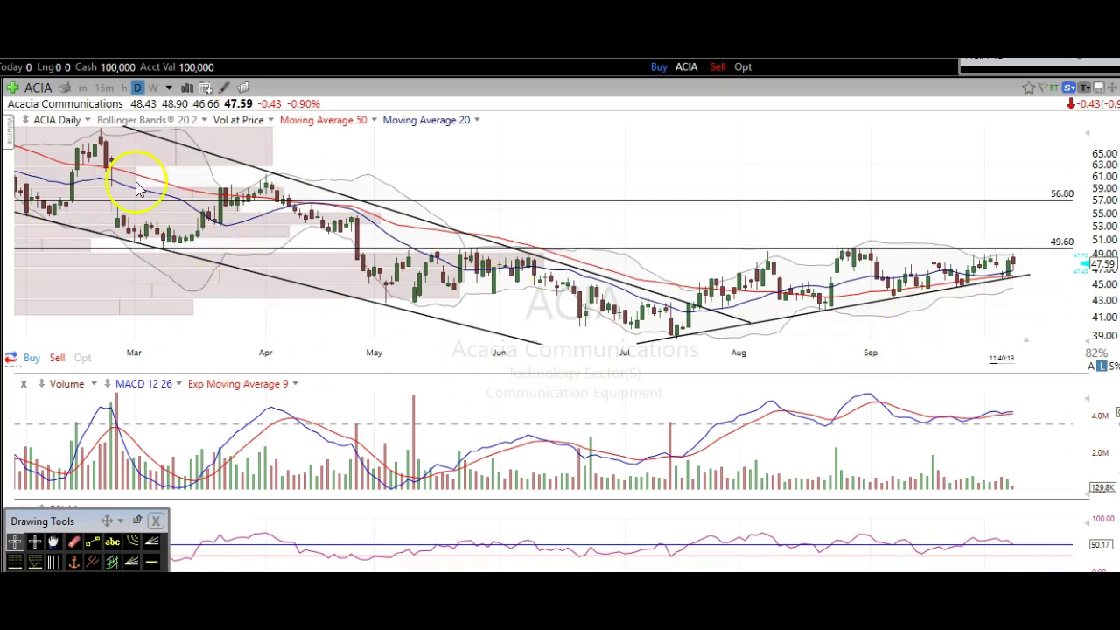
scroll(95, 181, "down", 3)
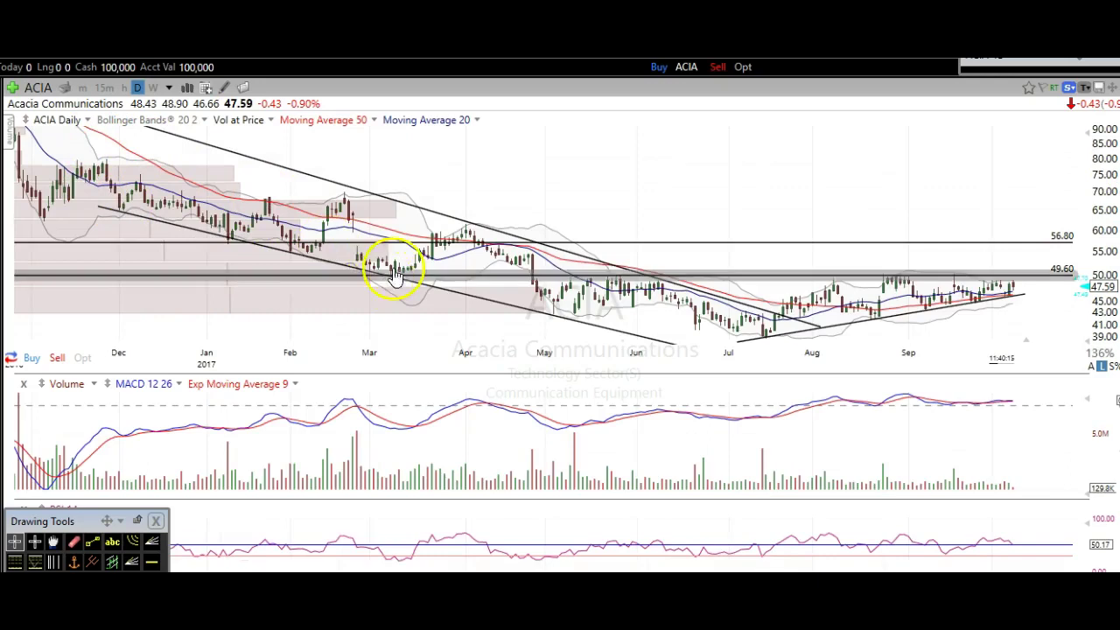
scroll(592, 331, "up", 4)
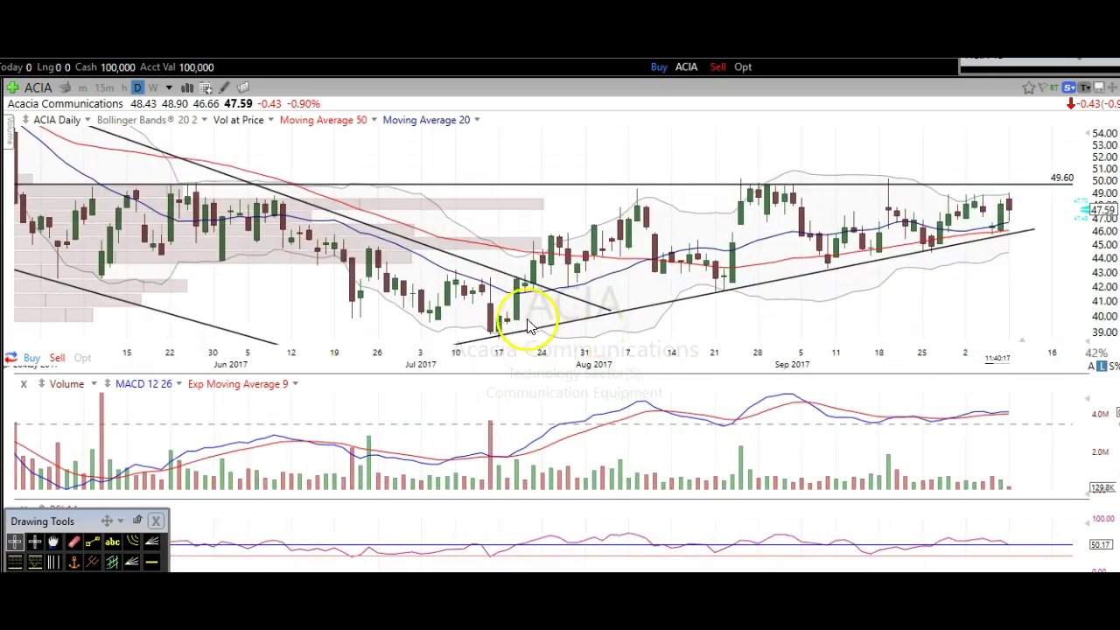
Step: Inspect the price data of the ACIA candles of 14 July and 24 August 2017 and compare the price with the 49.60 resistance line
left_click(490, 308)
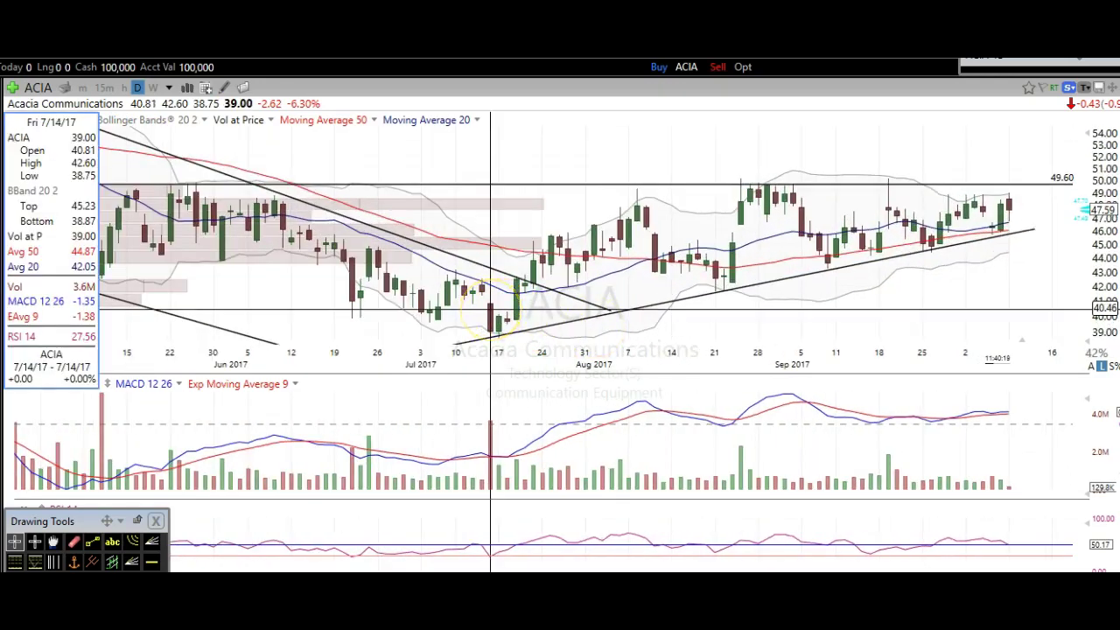
left_click(488, 326)
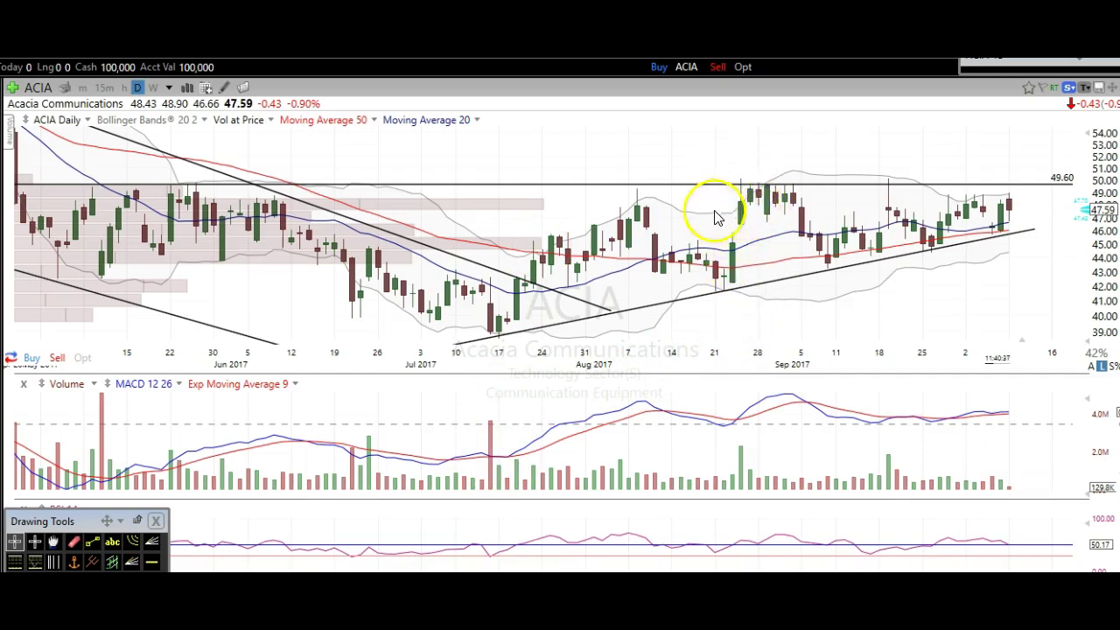
left_click(741, 213)
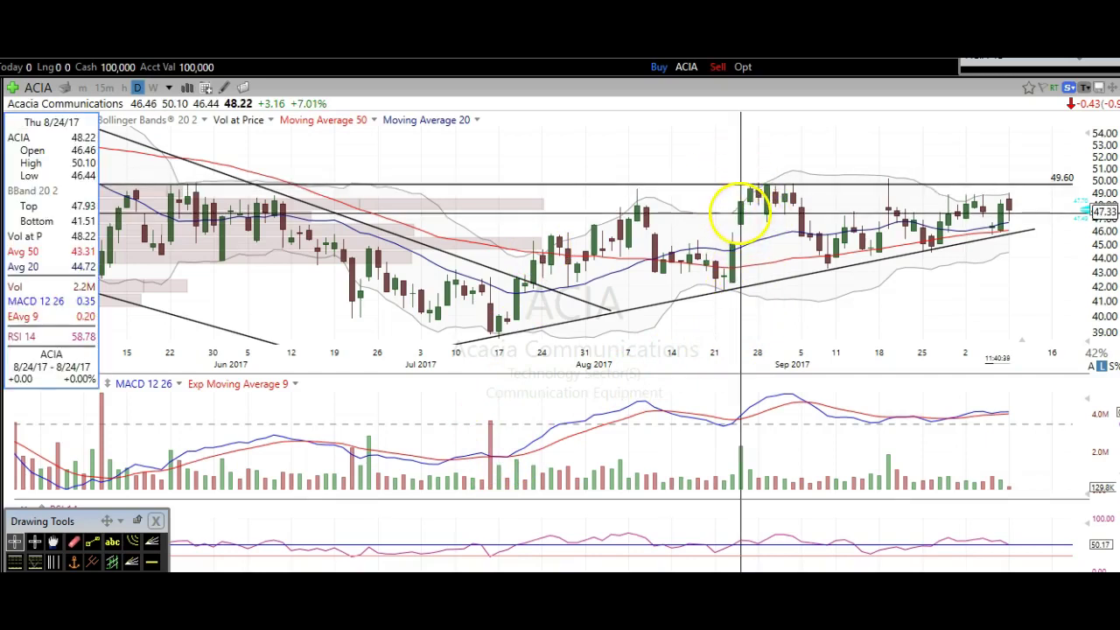
left_click(890, 288)
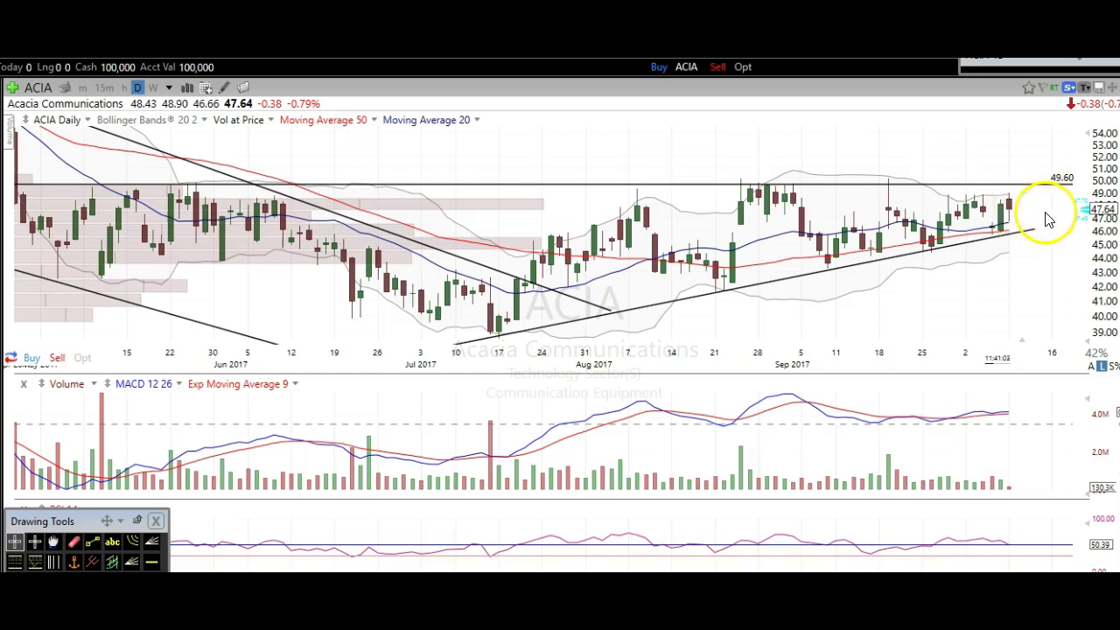
scroll(1049, 221, "down", 3)
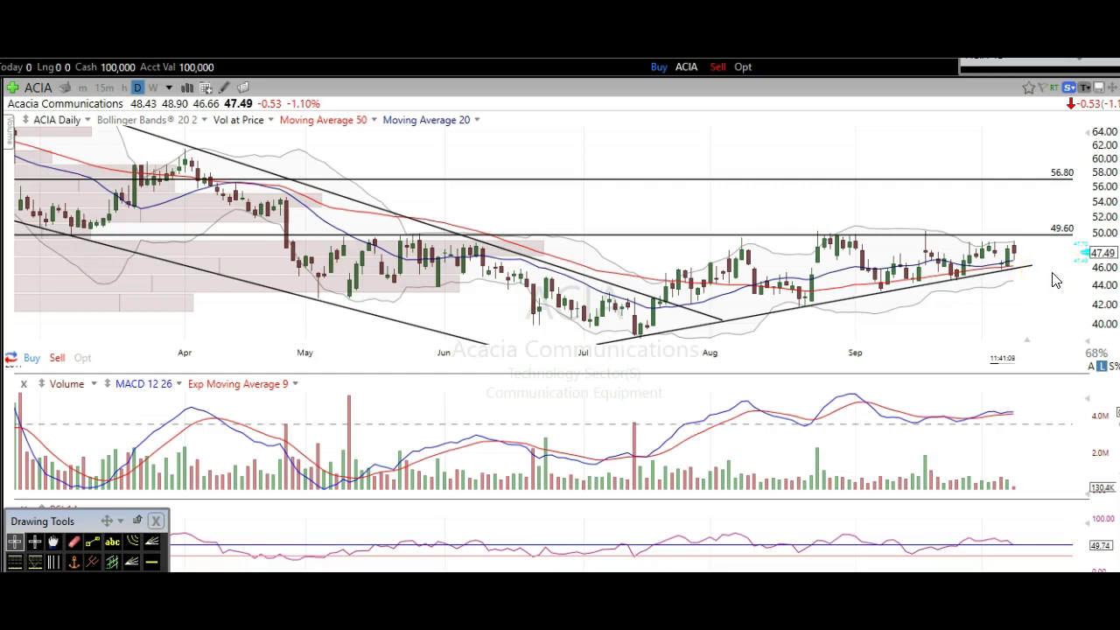
Step: Change the chart symbol to NFLX for a brief look, then change it to NVDA
type("nflx")
key("Return")
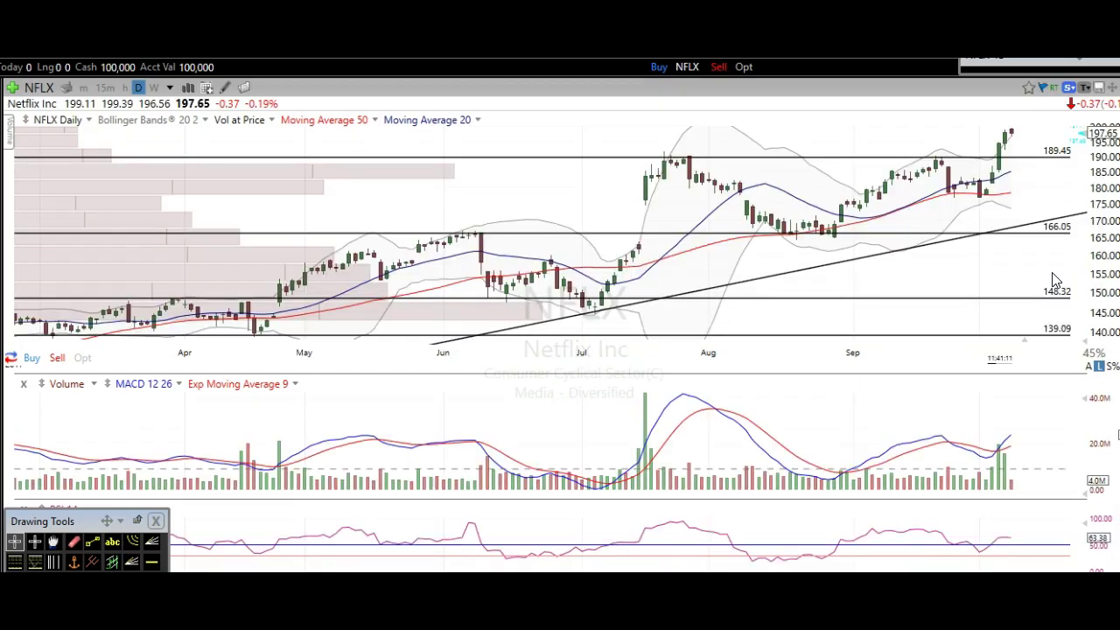
type("nv")
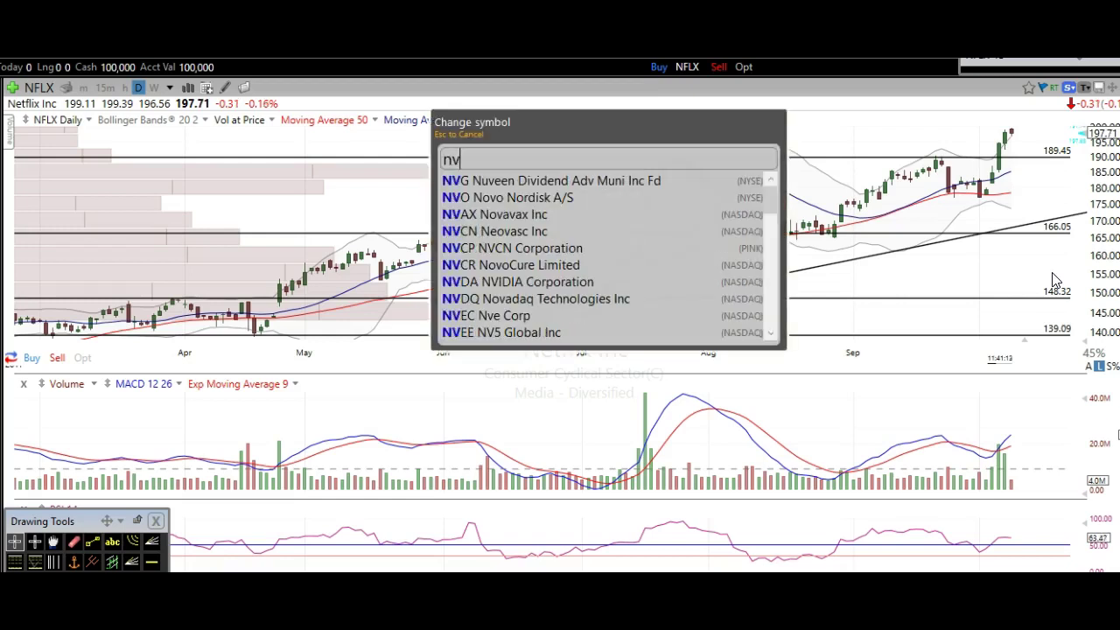
type("da")
key("Return")
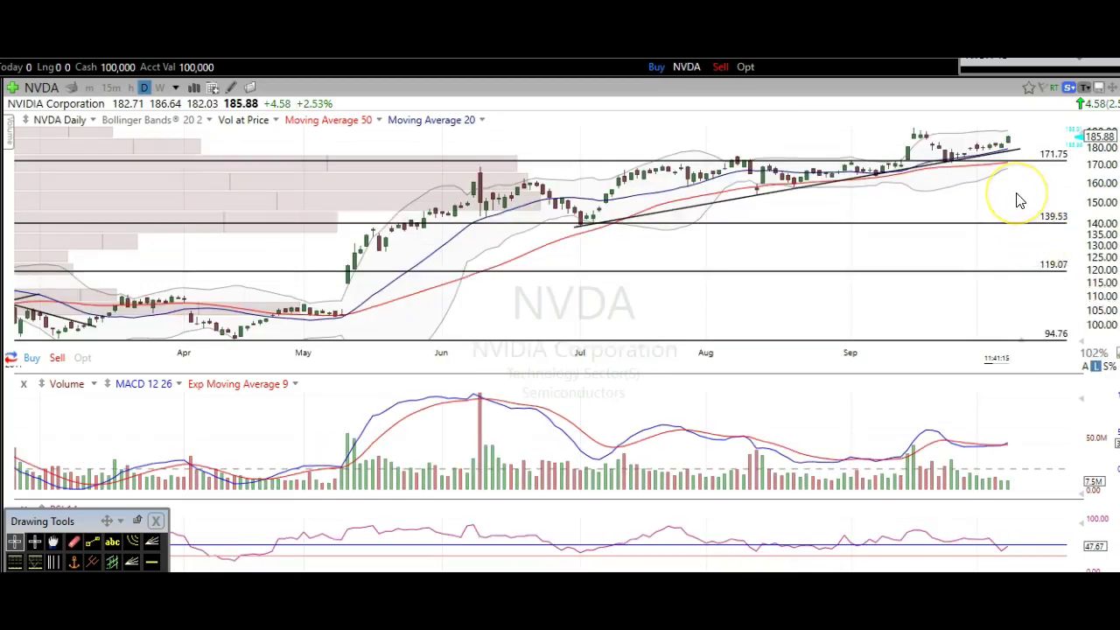
Step: Extend the rising trendline from the July low on the NVDA daily chart further past the latest candle
scroll(1020, 200, "up", 2)
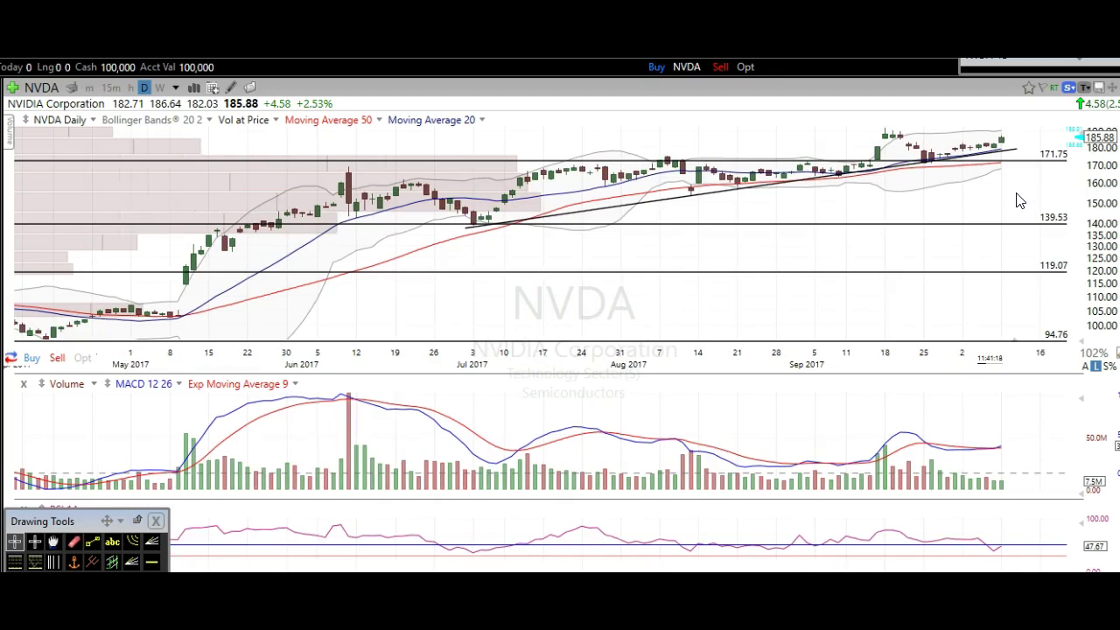
scroll(1019, 200, "up", 1)
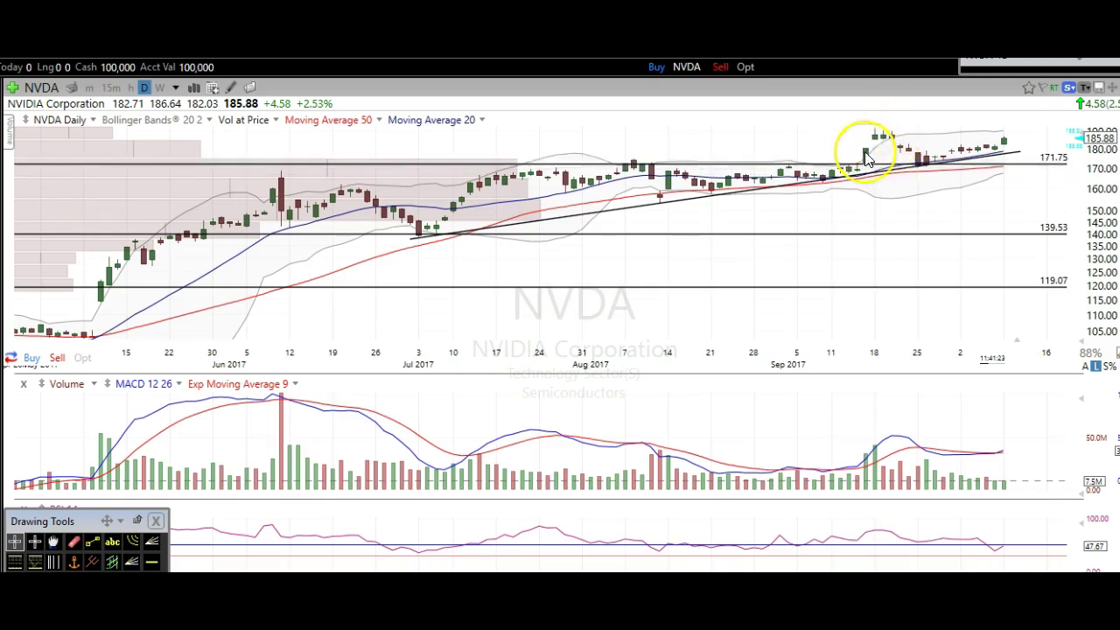
scroll(880, 130, "up", 3)
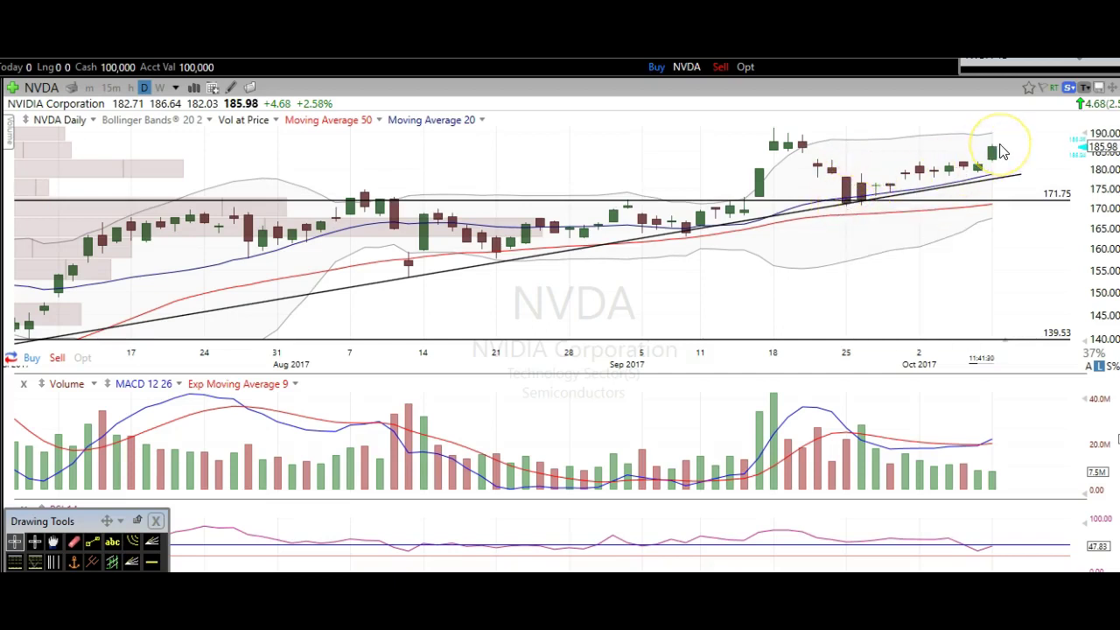
scroll(1002, 151, "down", 2)
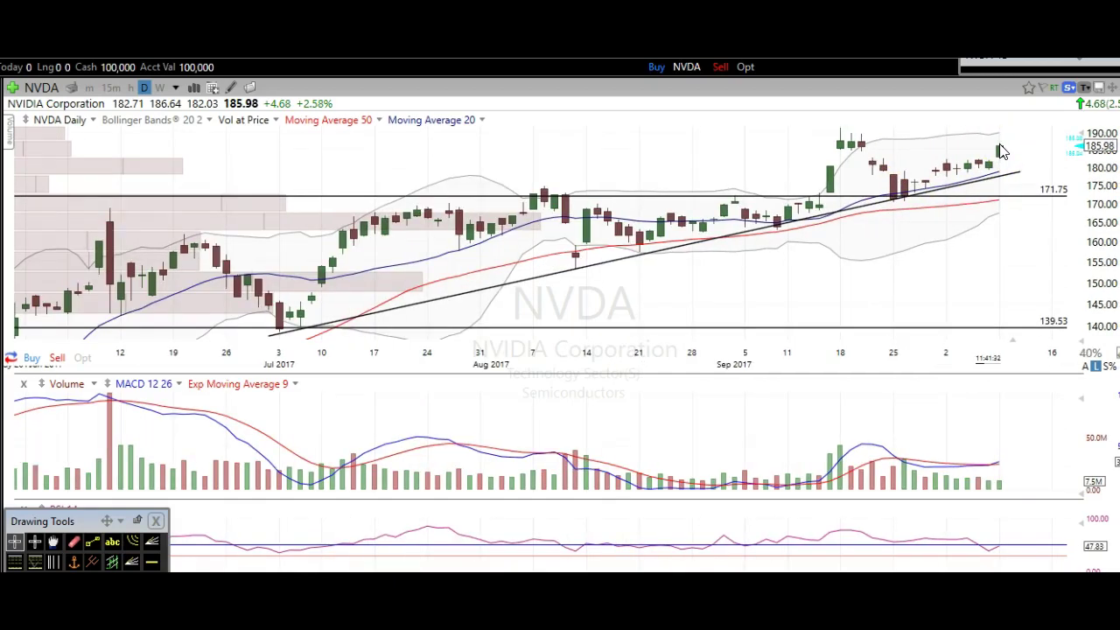
left_click_drag(1019, 173, 1085, 164)
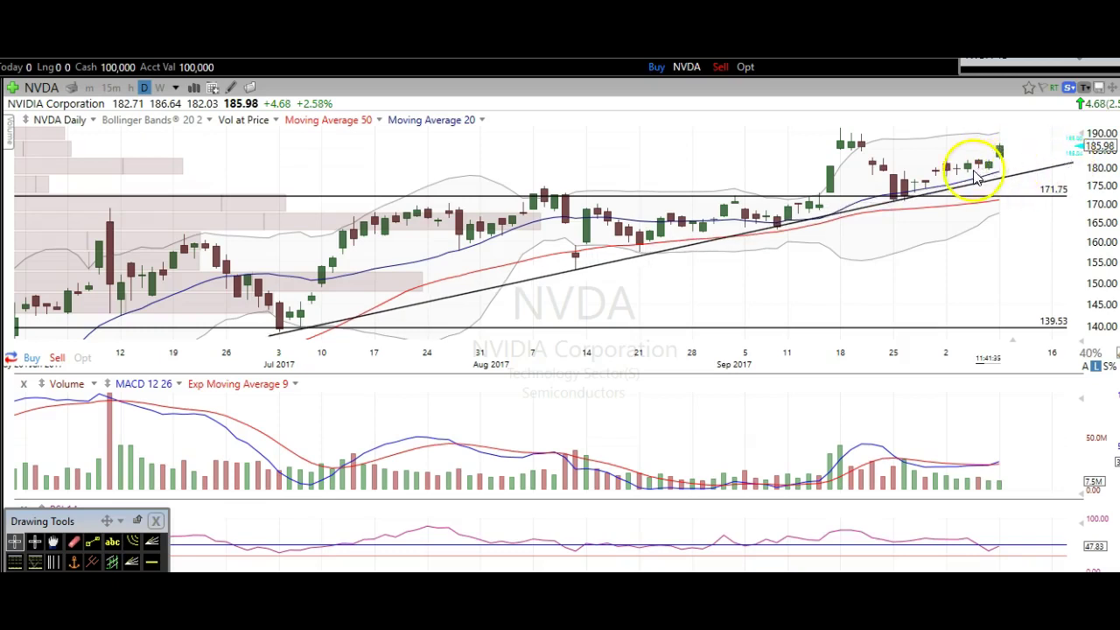
Step: Examine the NVDA price along the extended trendline and the September gap, and inspect the data of the 14 September 2017 candle
scroll(971, 175, "down", 3)
scroll(901, 200, "up", 3)
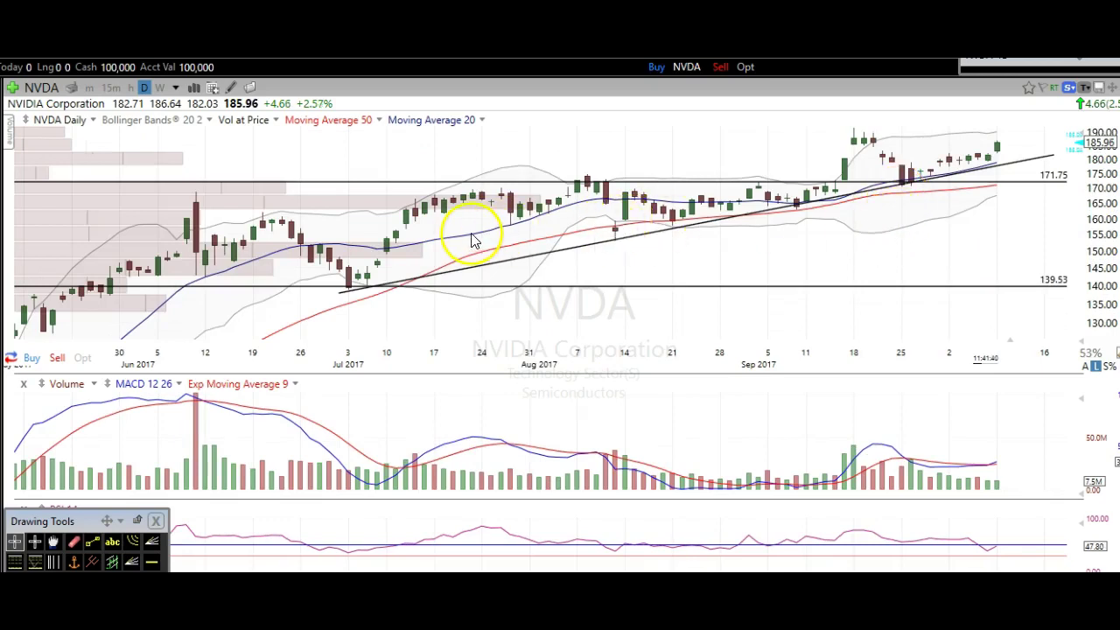
left_click(386, 294)
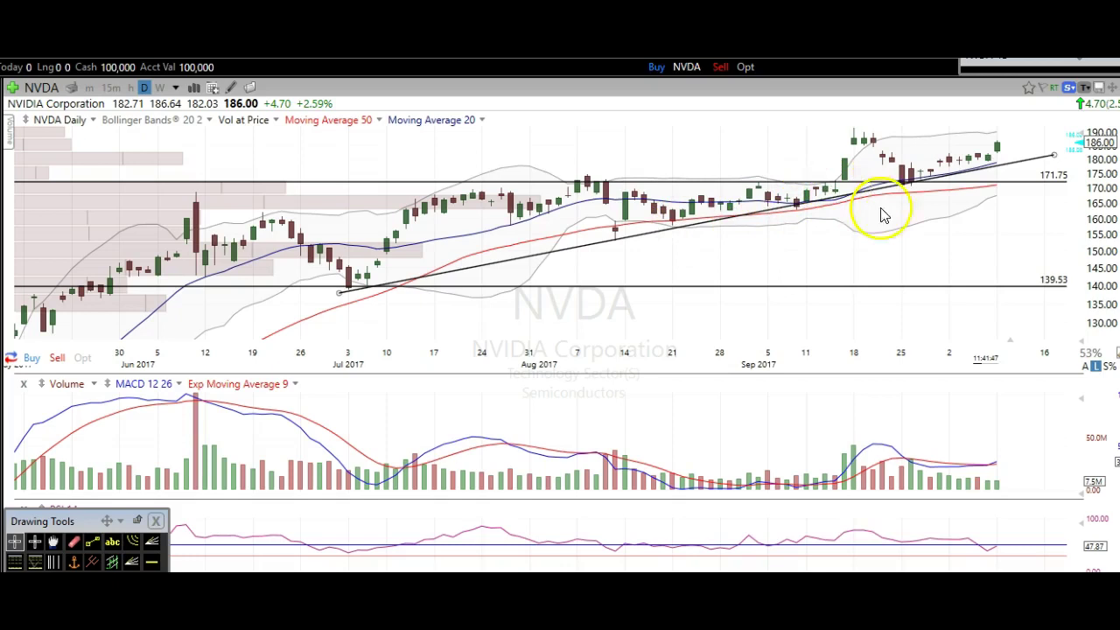
left_click(952, 165)
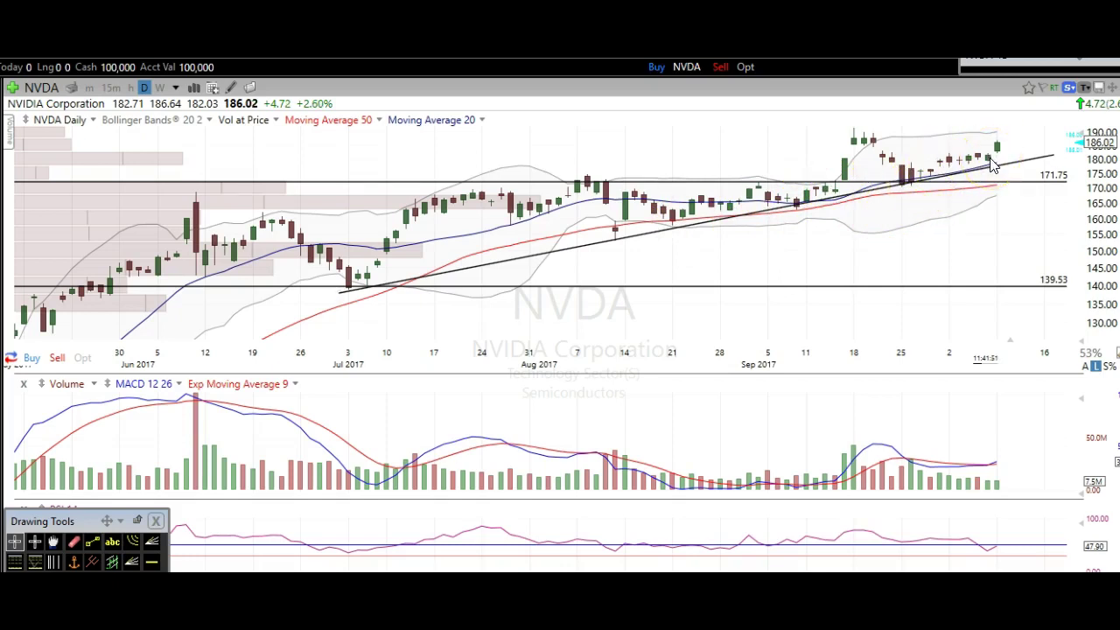
left_click(1022, 162)
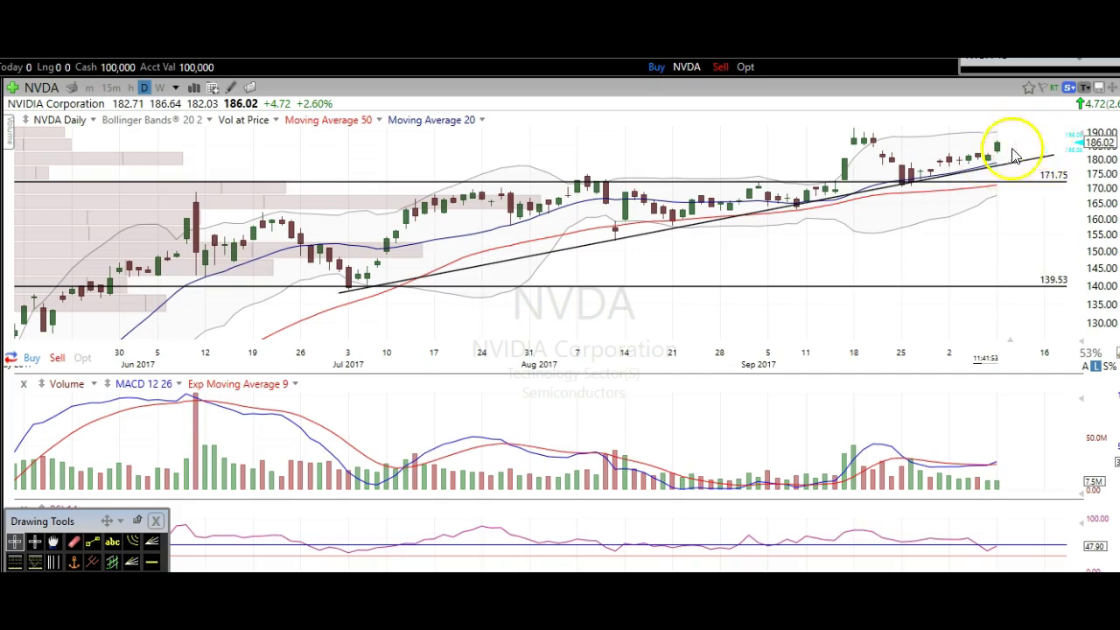
left_click(1013, 160)
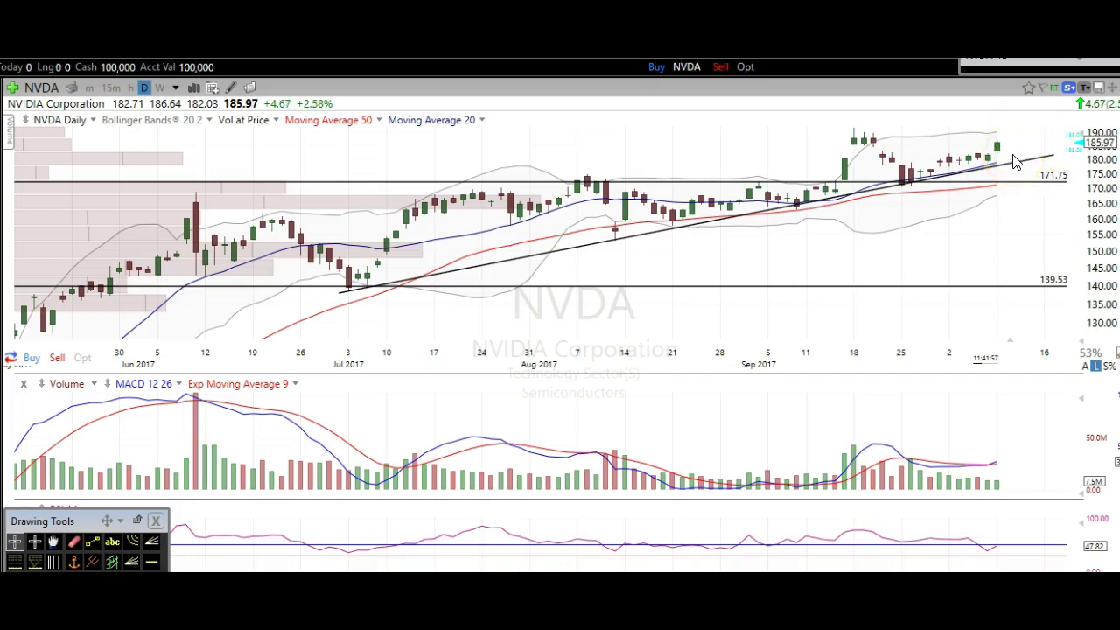
left_click(833, 136)
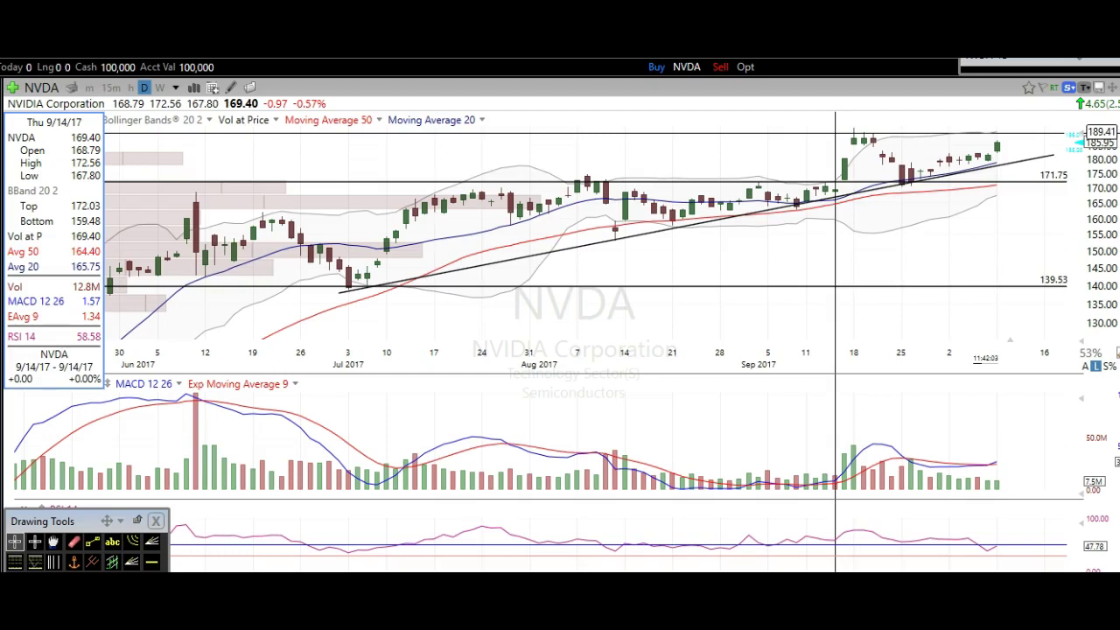
left_click(836, 138)
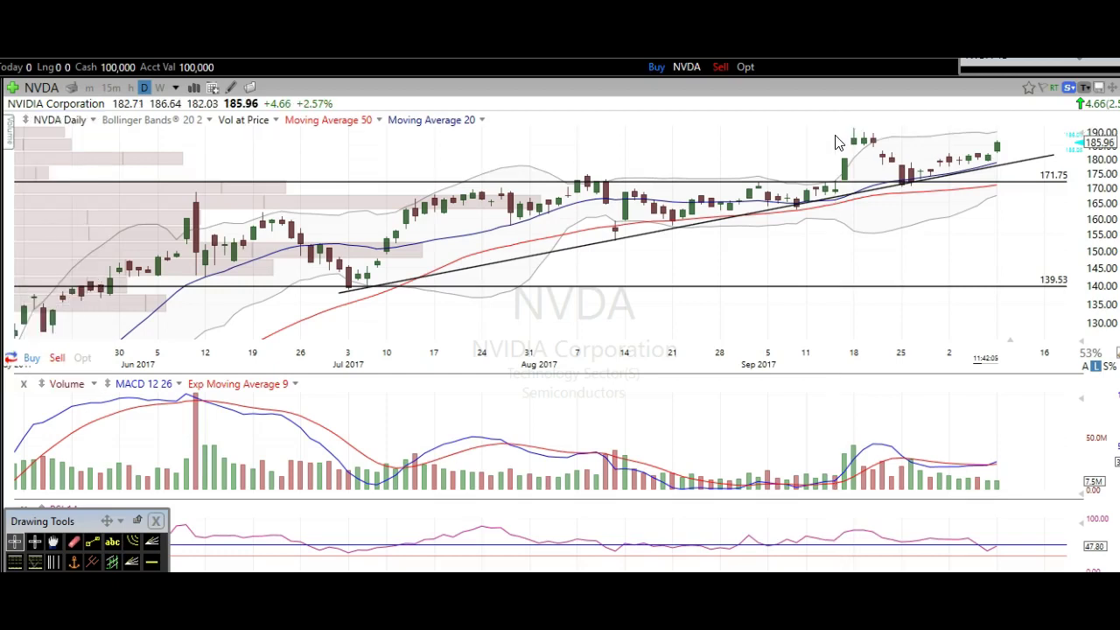
Step: Change the chart symbol to FB
type("FB")
key("Return")
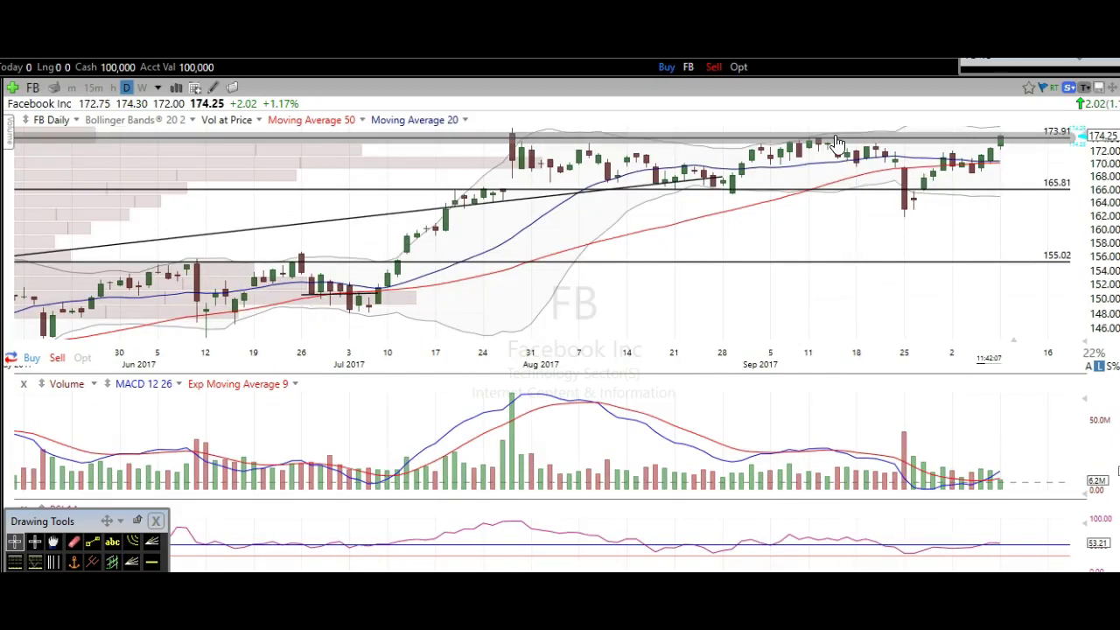
left_click_drag(833, 171, 836, 229)
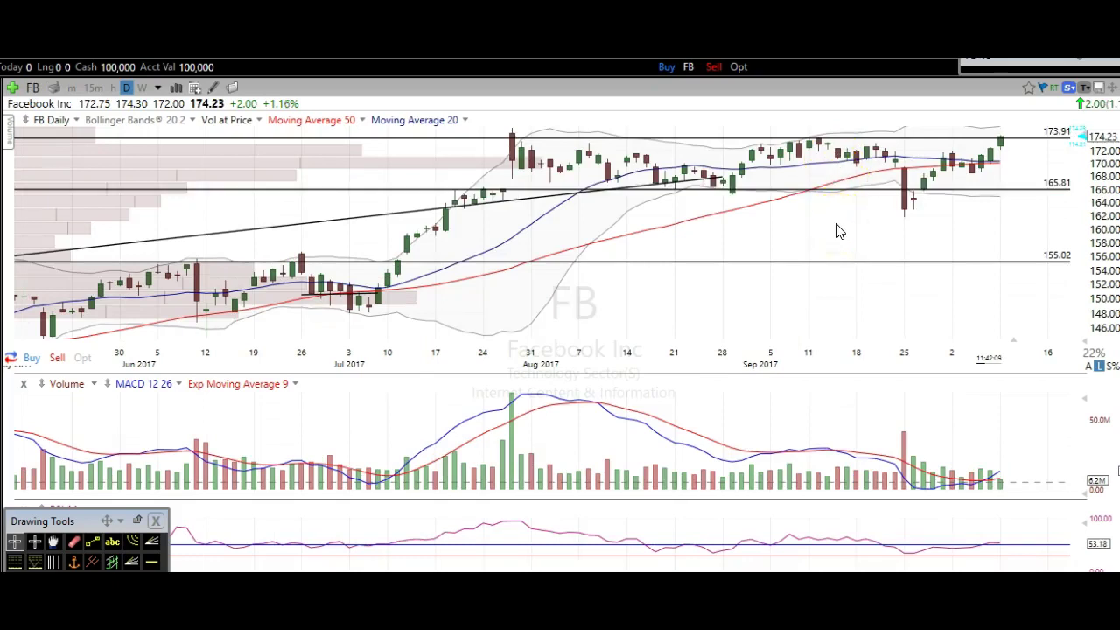
Step: Examine the FB daily chart against the 173.91, 165.81 and 155.02 levels and inspect the price data of the 12 July 2017 candle
scroll(835, 229, "up", 1)
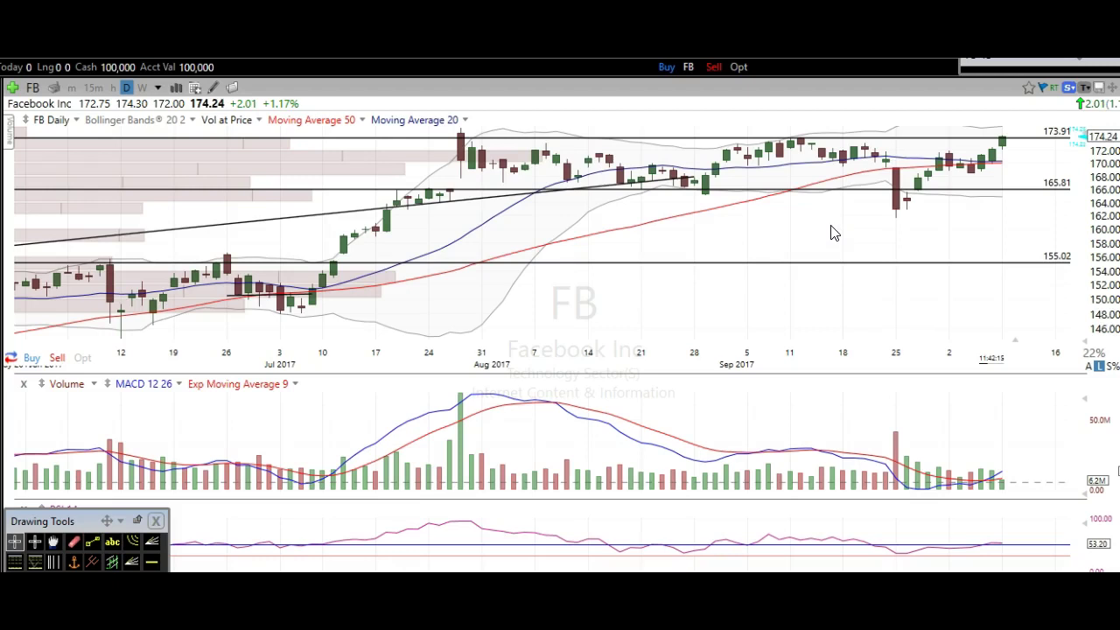
scroll(833, 232, "down", 1)
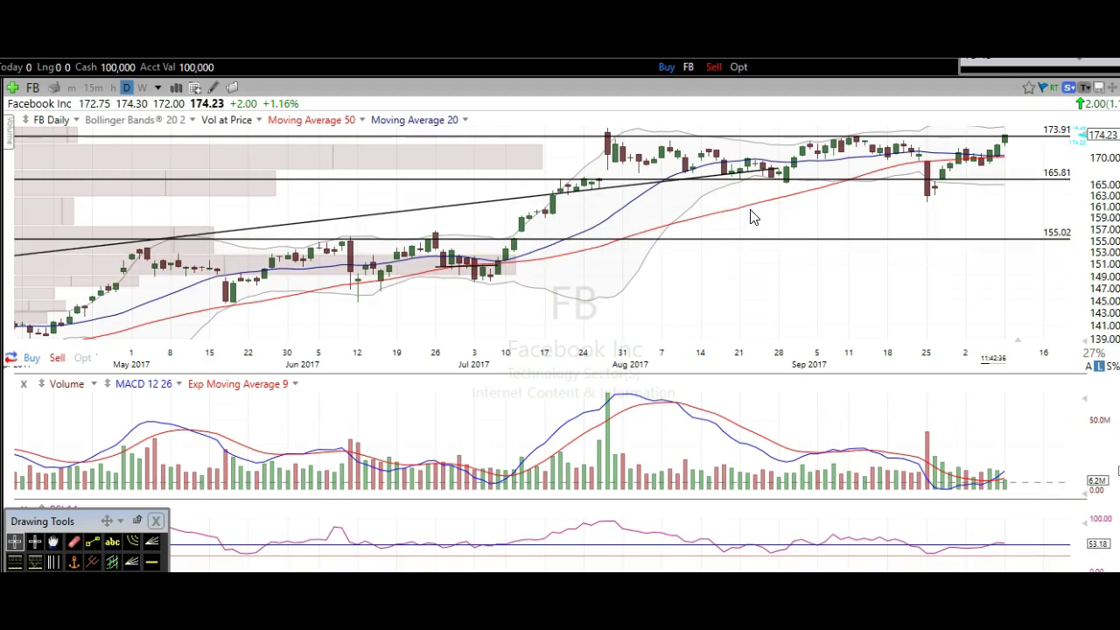
scroll(750, 217, "up", 3)
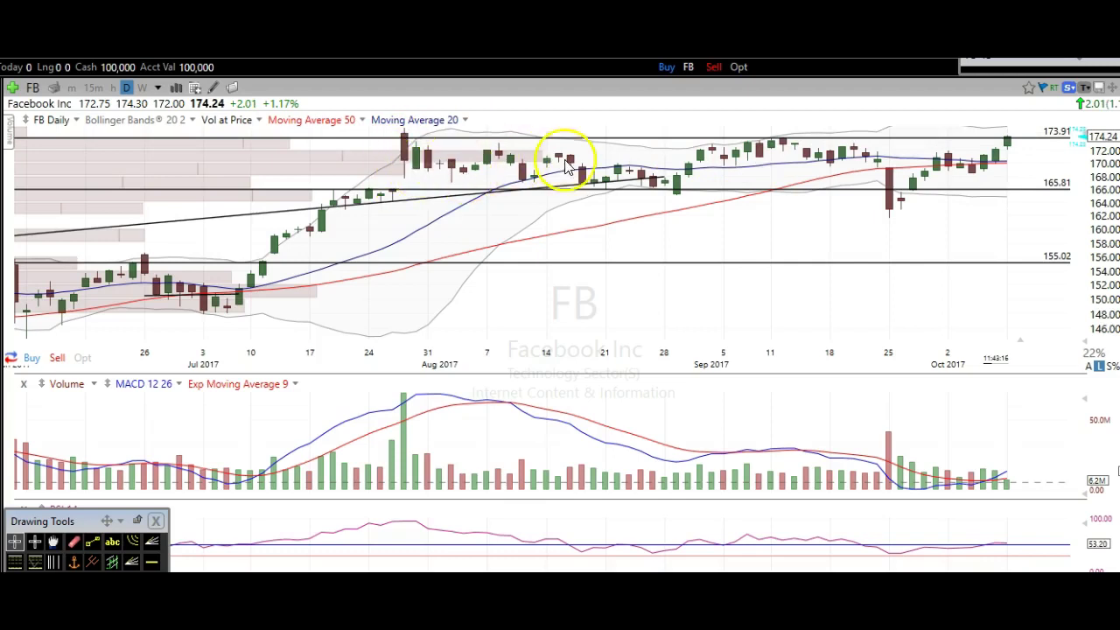
scroll(913, 173, "down", 3)
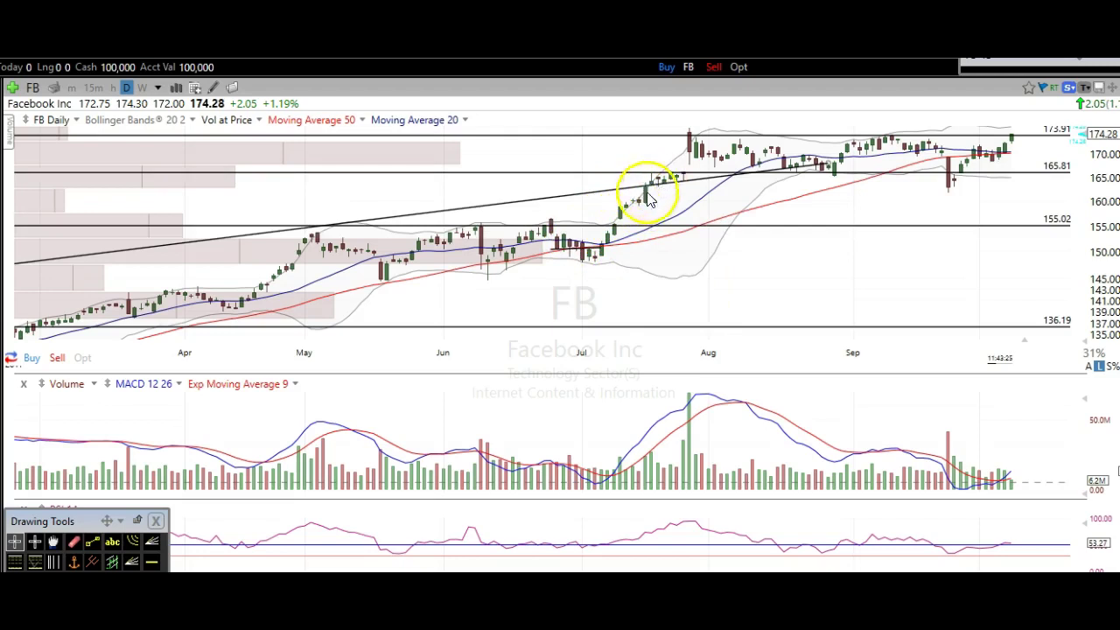
left_click(620, 218)
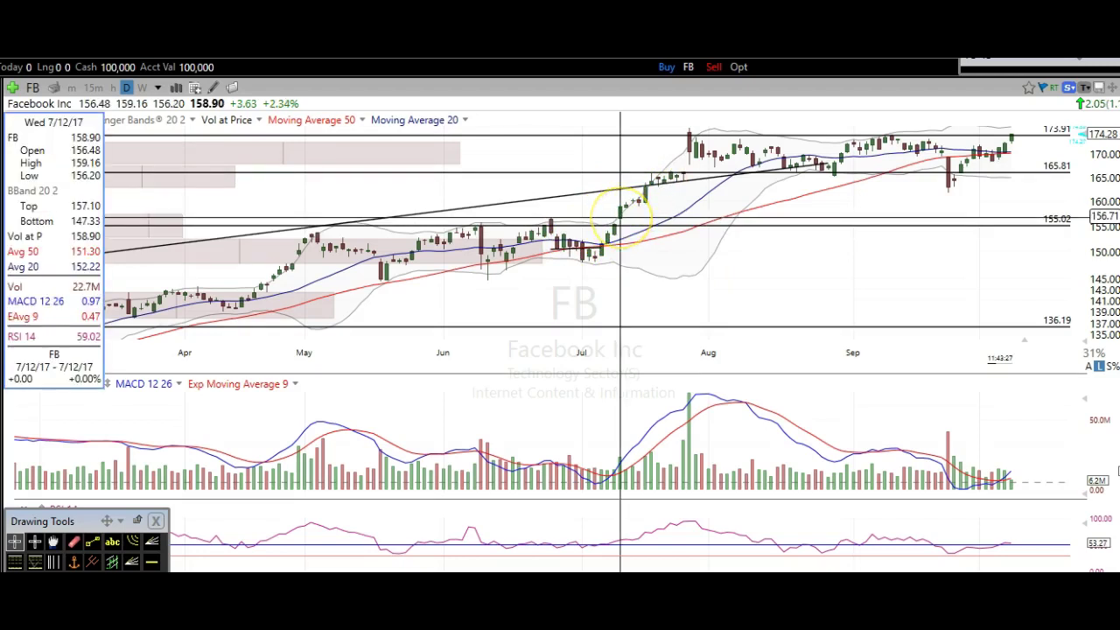
Step: Examine the latest FB daily candles against the 173.91 resistance level and the moving averages
left_click(671, 142)
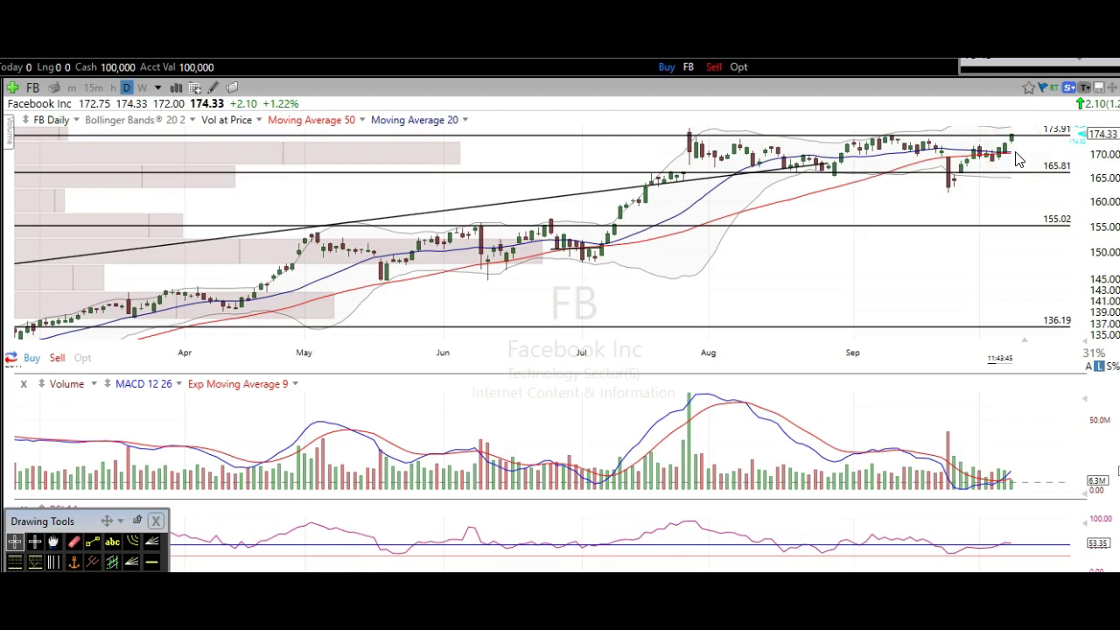
scroll(1018, 159, "up", 2)
scroll(1018, 158, "up", 1)
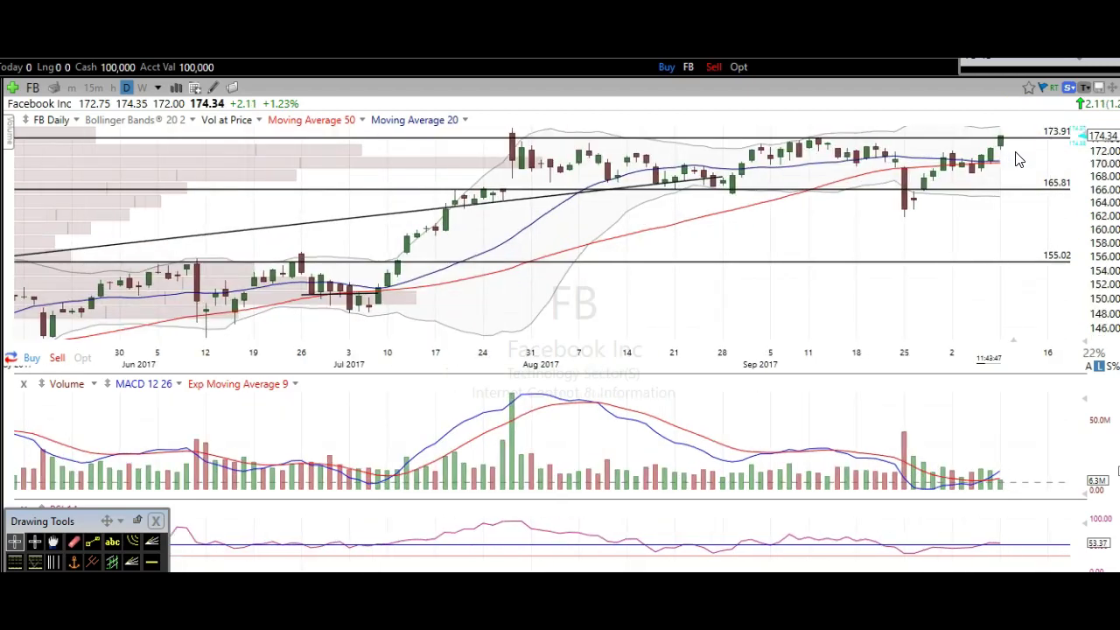
left_click(1020, 137)
left_click(1021, 148)
Step: Change the chart symbol to CMG
type("CMG")
key("Return")
Step: Examine the CMG daily chart from the summer decline to the latest candles against the 297.18, 321.15 and 338.84 levels and the moving averages
left_click(985, 207)
scroll(978, 225, "down", 2)
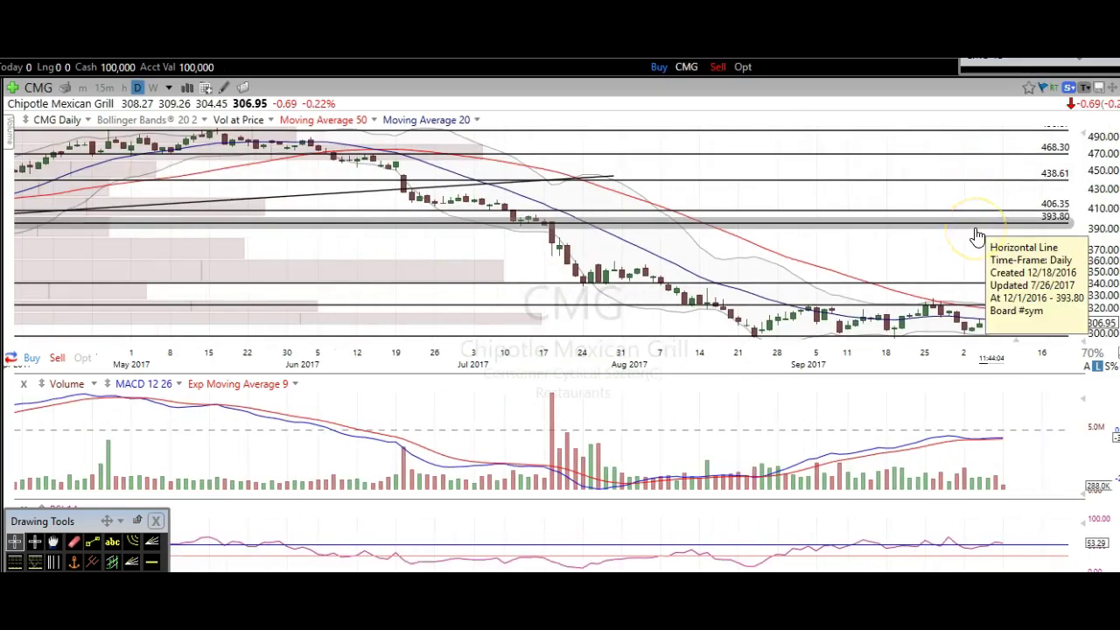
left_click(931, 267)
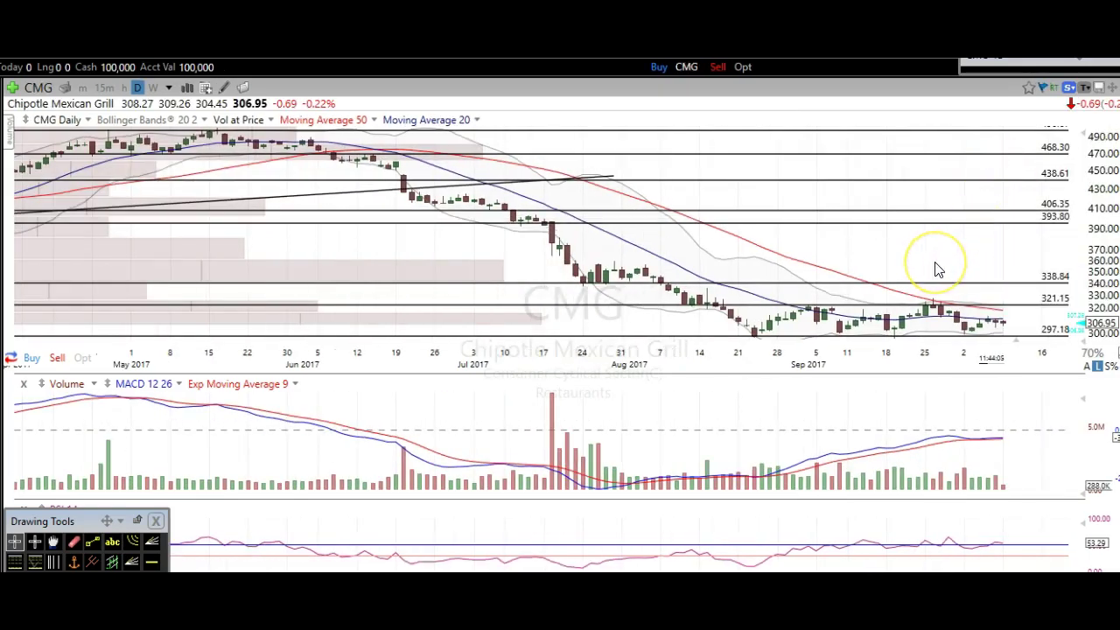
scroll(936, 269, "up", 1)
scroll(937, 270, "up", 1)
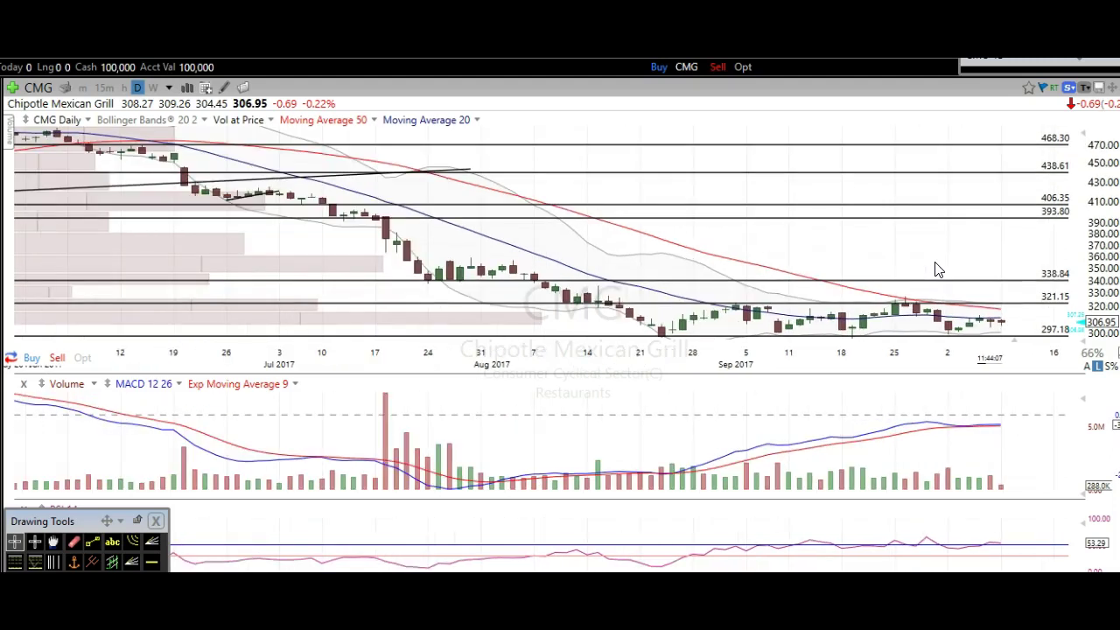
scroll(935, 269, "up", 2)
left_click(675, 300)
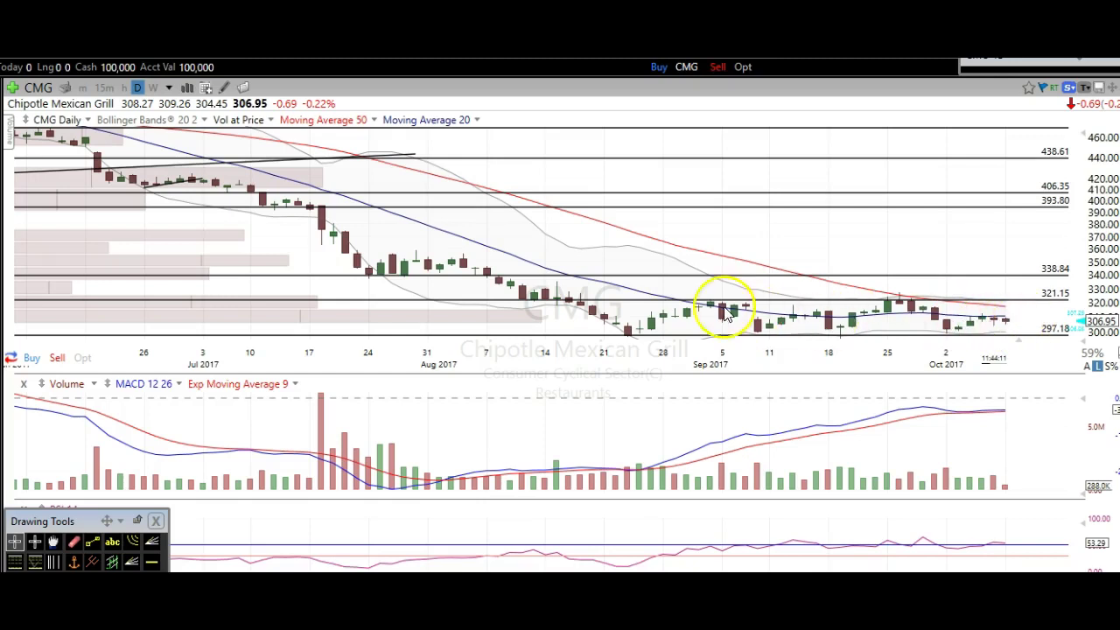
scroll(971, 315, "down", 2)
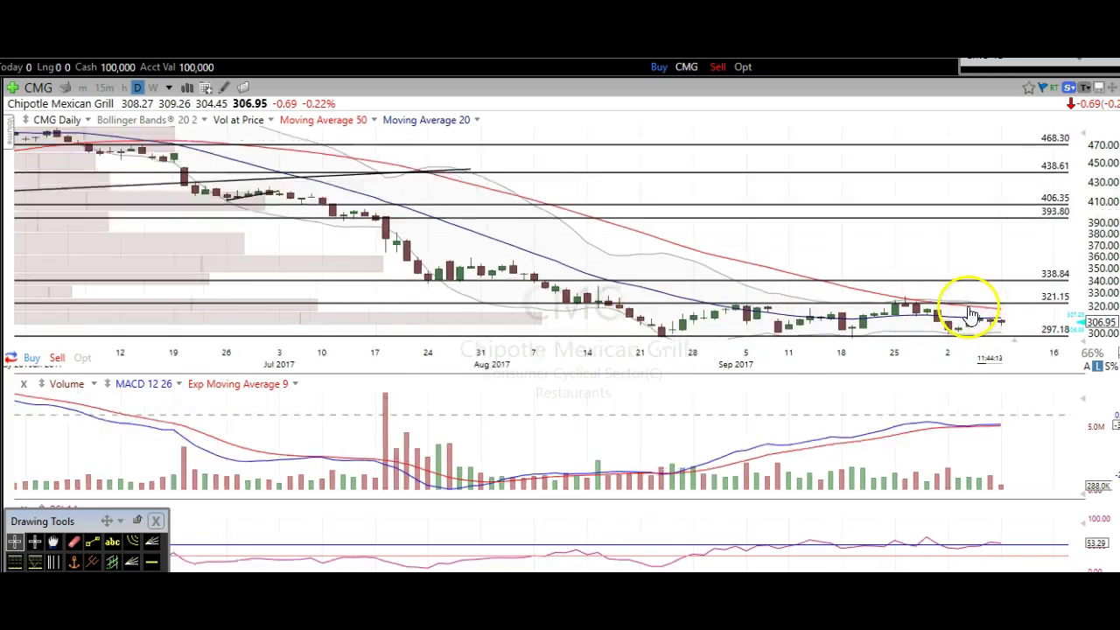
scroll(971, 315, "down", 2)
scroll(809, 242, "down", 2)
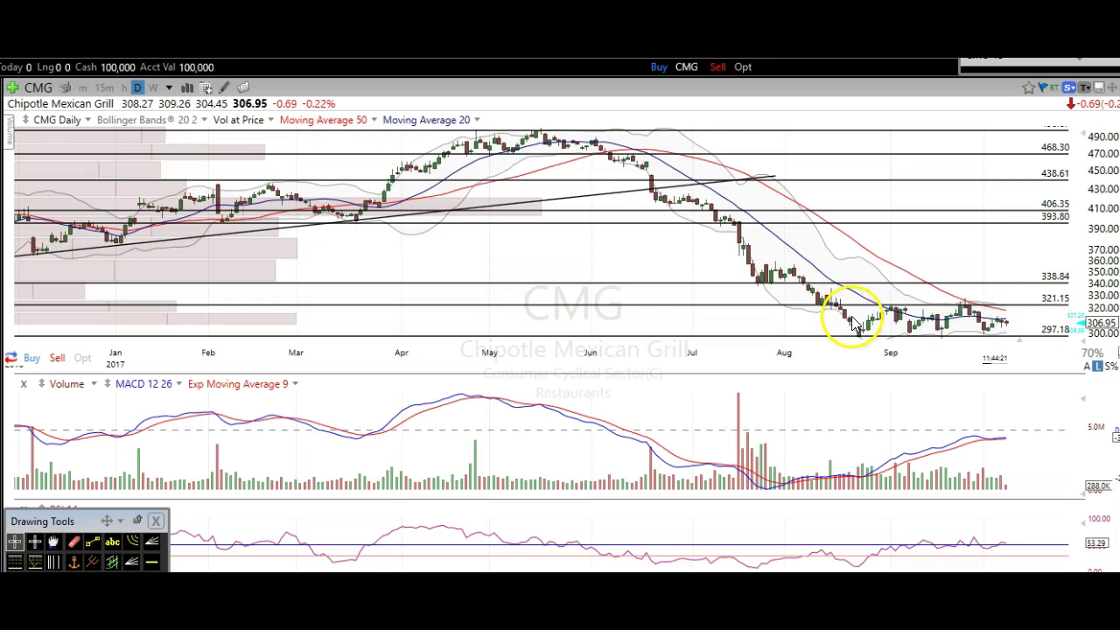
scroll(856, 324, "up", 3)
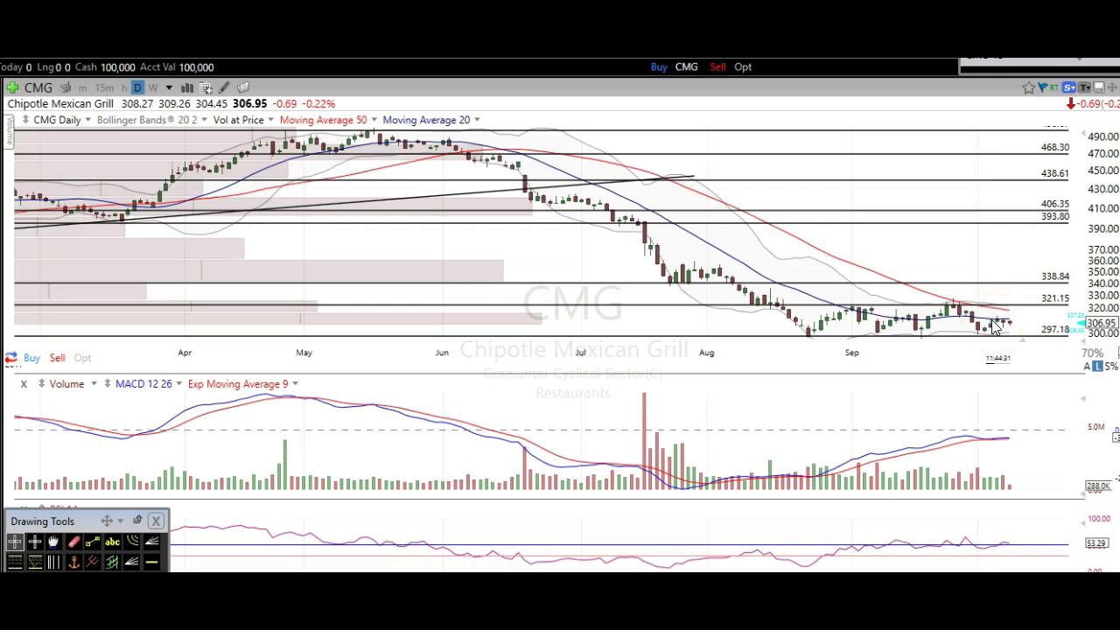
scroll(1002, 325, "up", 3)
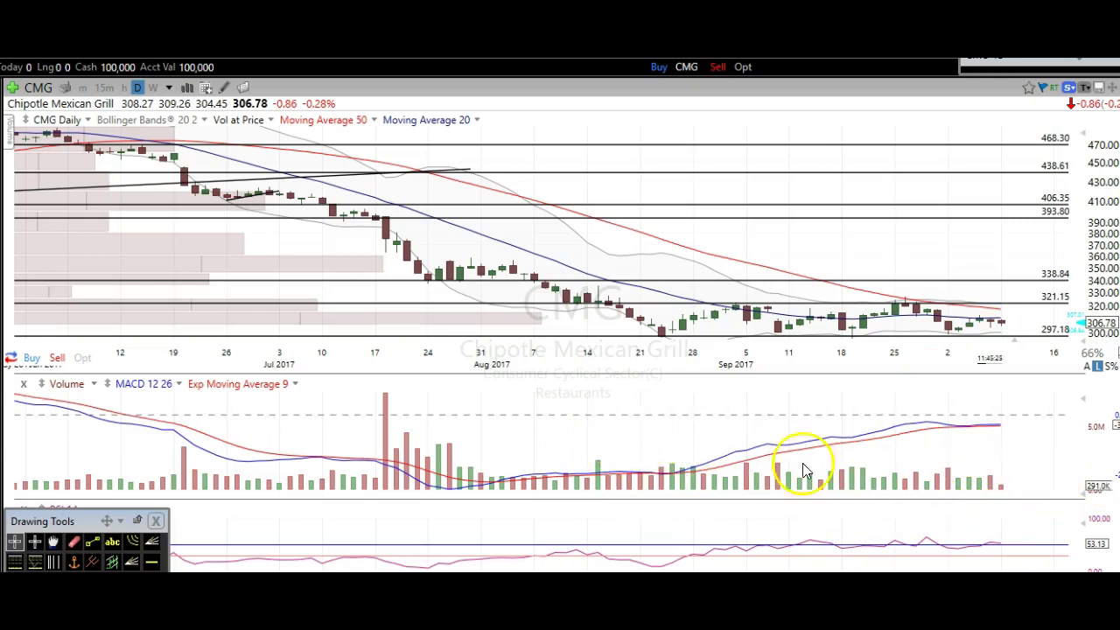
left_click(1006, 330)
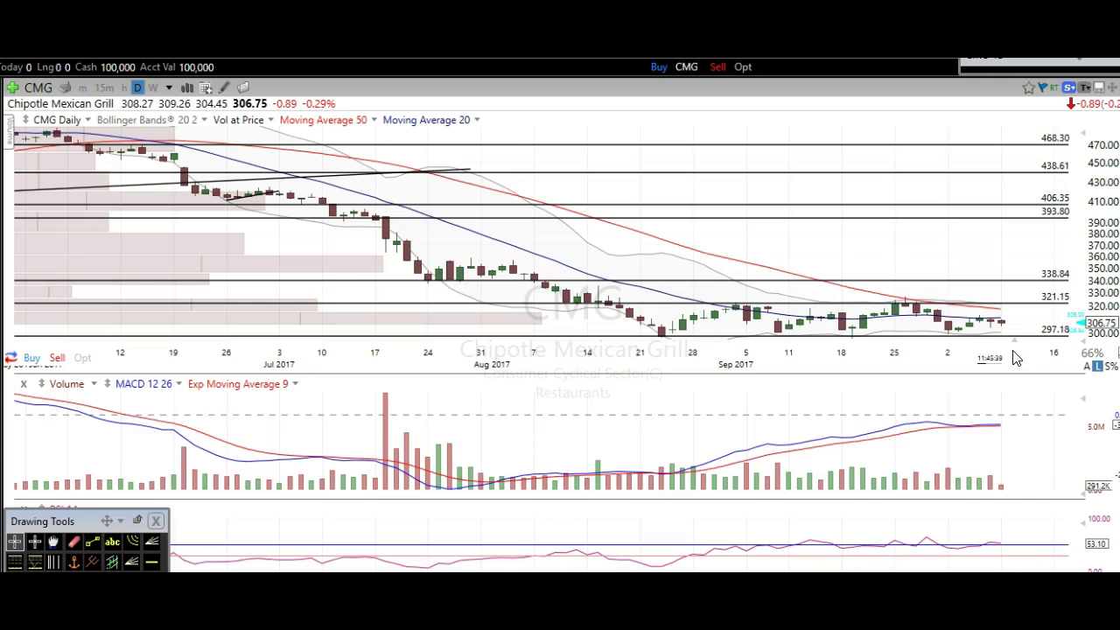
Step: Switch to the membership pricing web page and review the Monthly, Annual and Quarterly plans
left_click(990, 423)
left_click(562, 553)
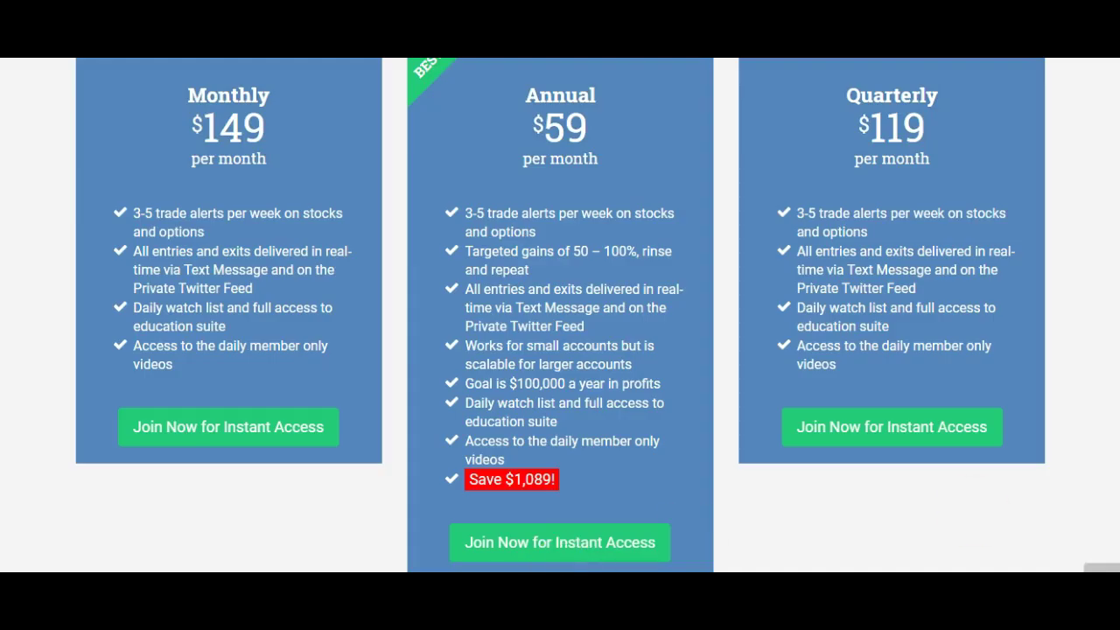
scroll(560, 315, "up", 1)
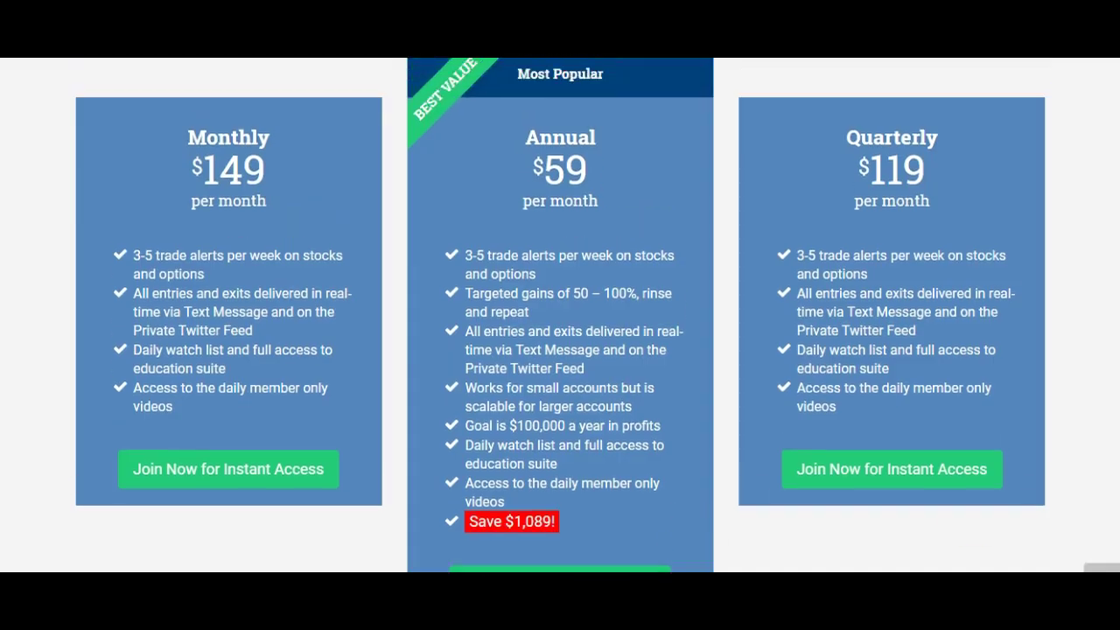